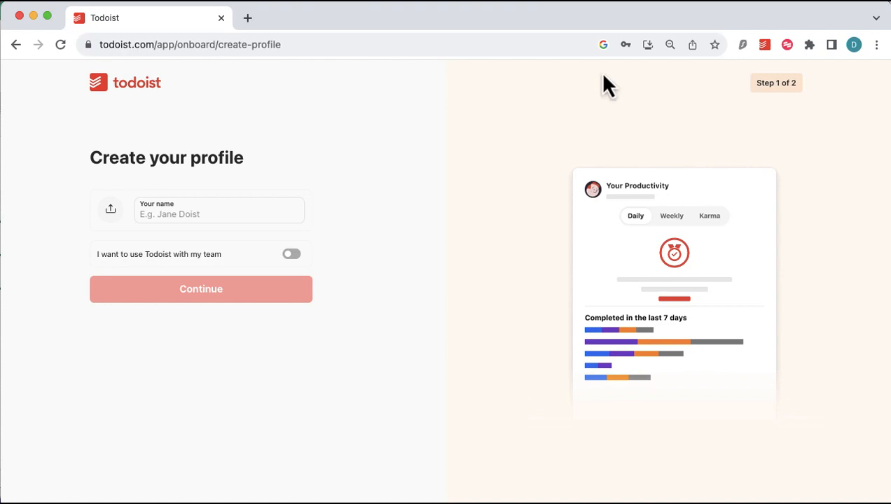
Enter the user's name in the new profile and continue to the next onboarding step
{"action": "left_click", "coordinate": [168, 213]}
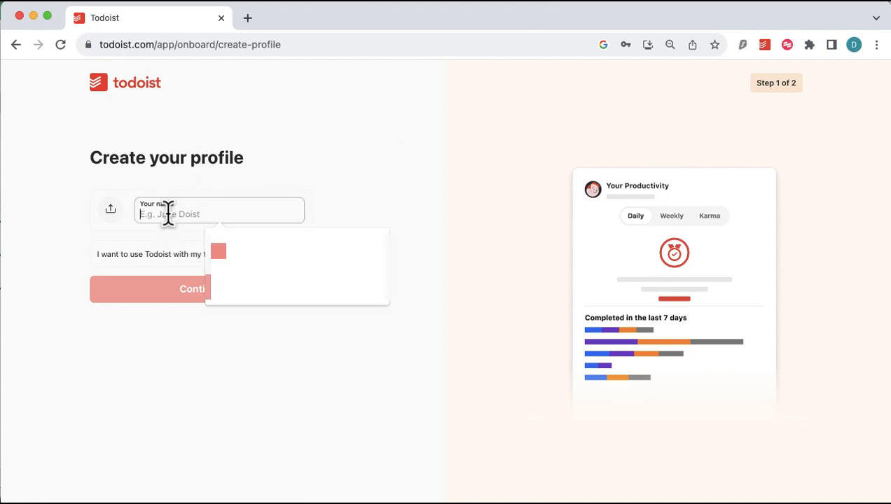
{"action": "type", "text": "Donna "}
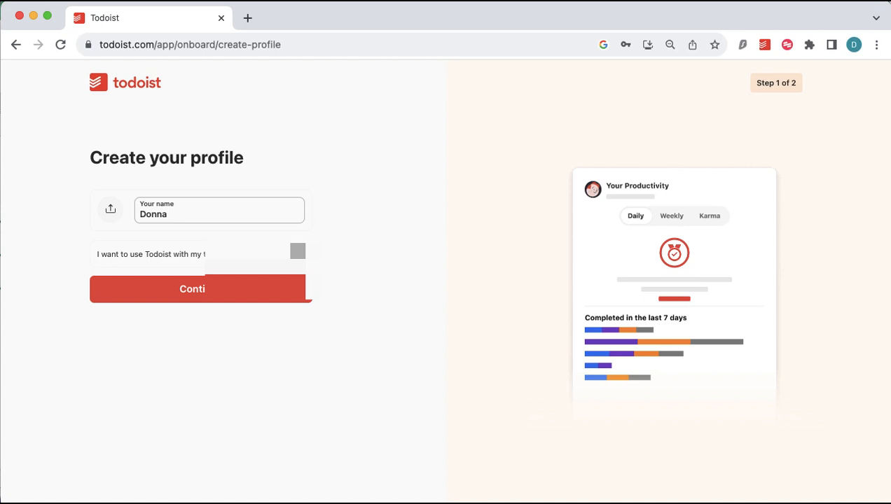
{"action": "type", "text": "S"}
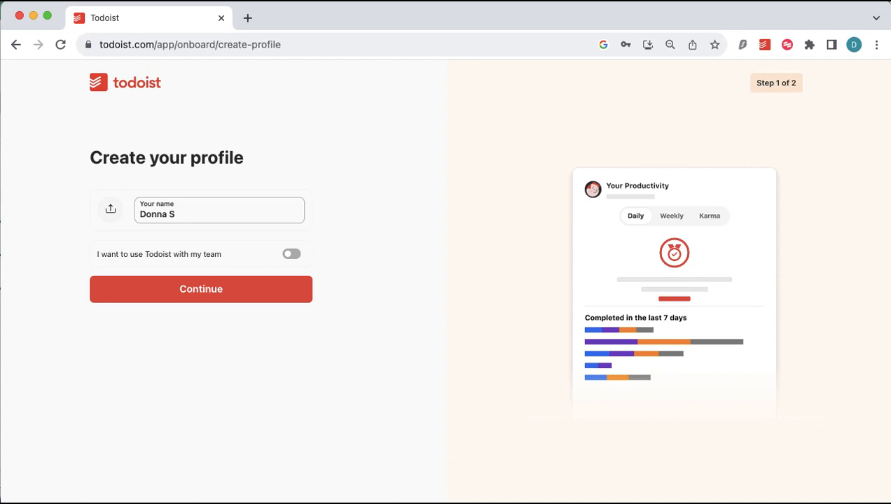
{"action": "left_click", "coordinate": [181, 295]}
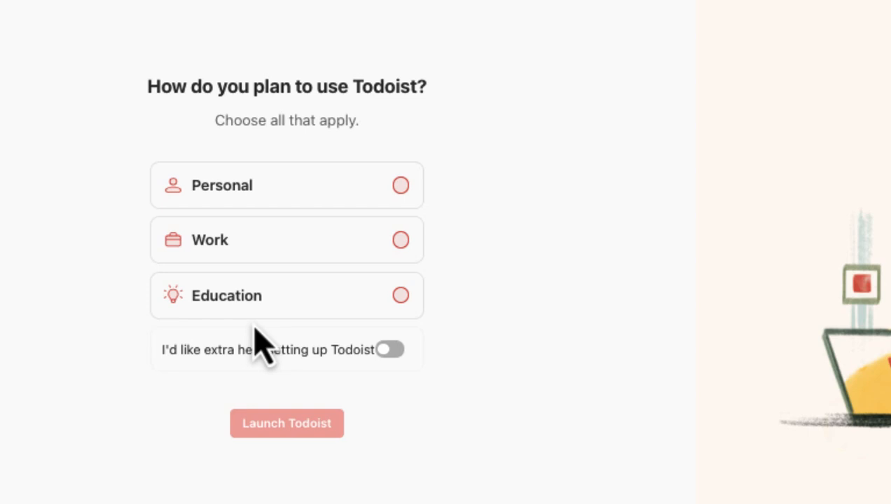
Choose Personal and Work as the intended uses and launch Todoist
{"action": "left_click", "coordinate": [273, 189]}
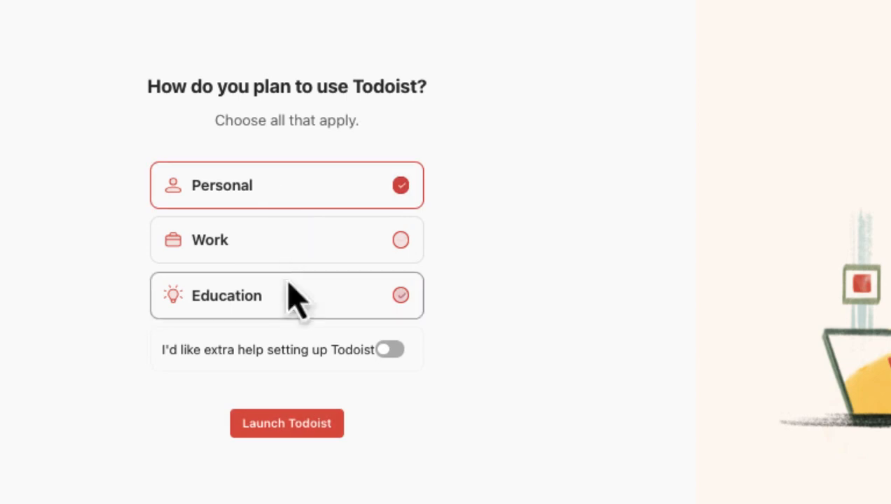
{"action": "left_click", "coordinate": [289, 258]}
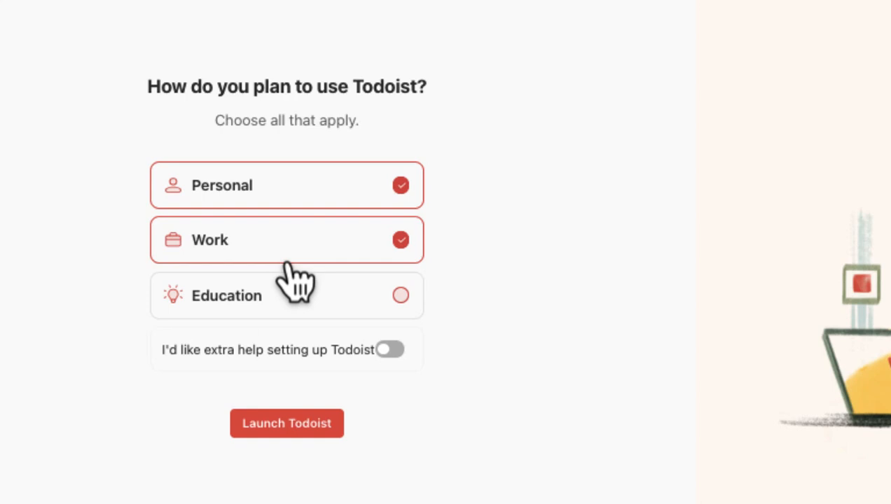
{"action": "left_click", "coordinate": [285, 424]}
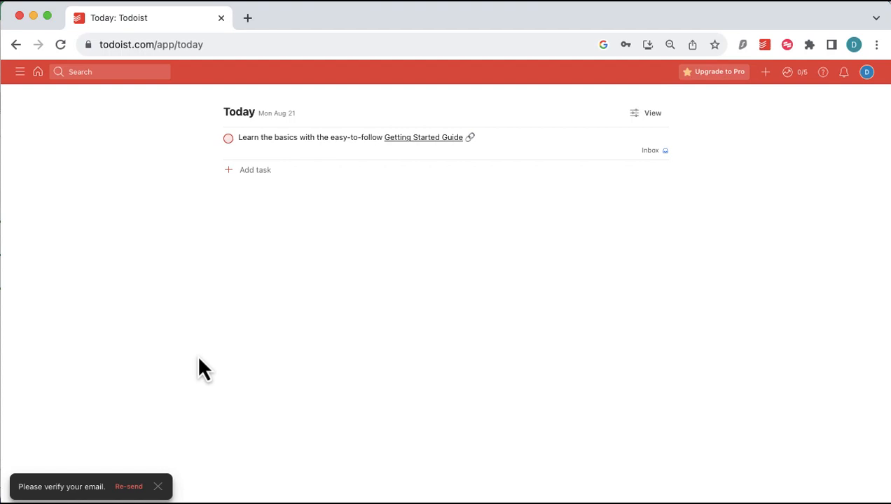
Show the sidebar with the views and projects, and look at the search suggestions
{"action": "left_click", "coordinate": [20, 71]}
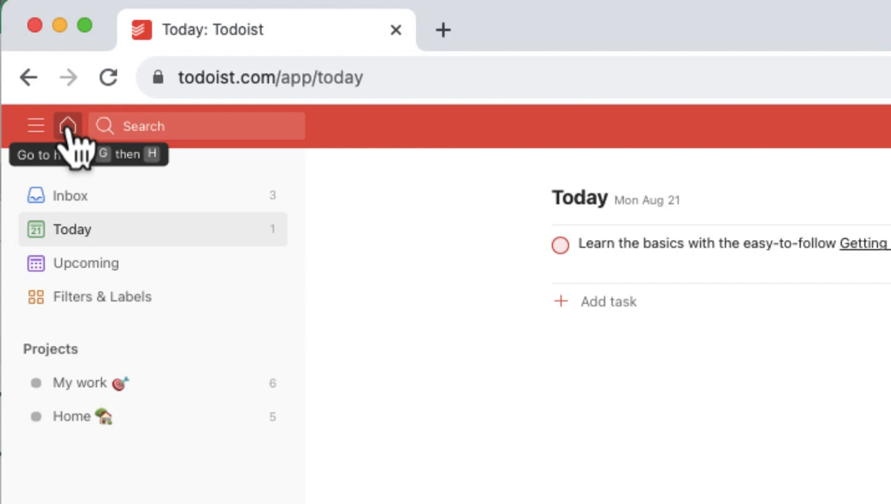
{"action": "left_click", "coordinate": [123, 126]}
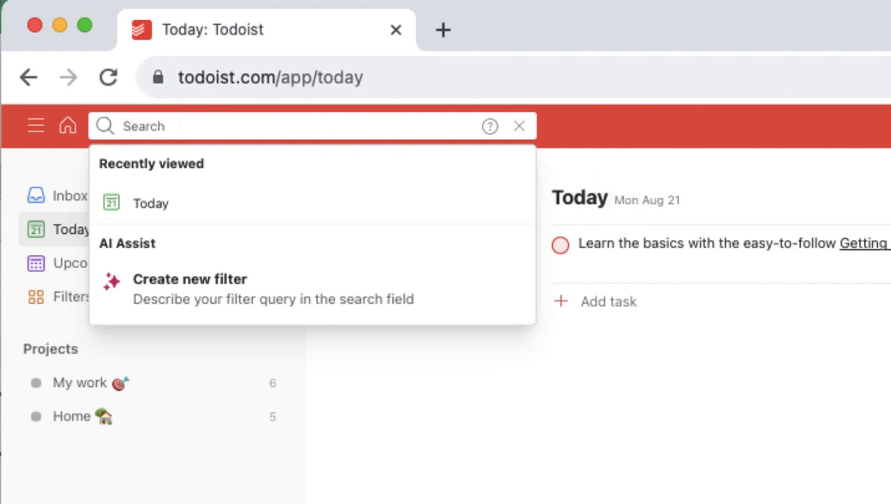
{"action": "mouse_move", "coordinate": [509, 178]}
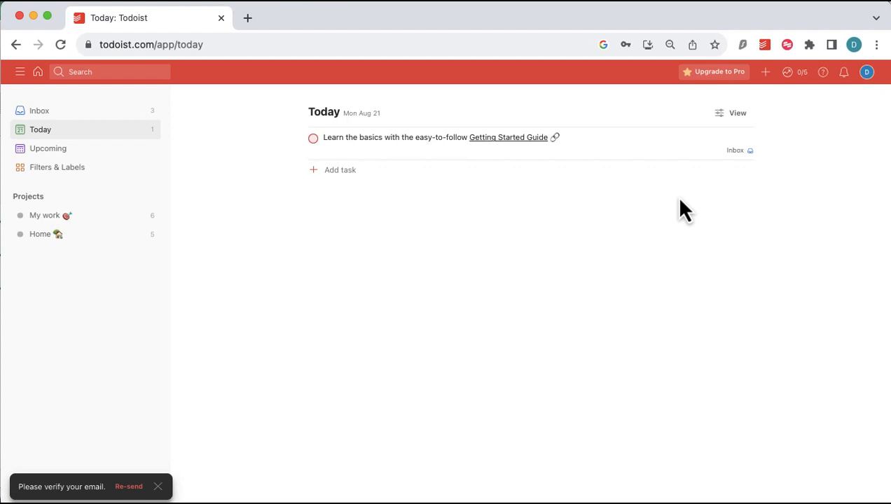
Add a task named Clean Kitchen for today, filed under the Routines section of the Home project
{"action": "left_click", "coordinate": [317, 172]}
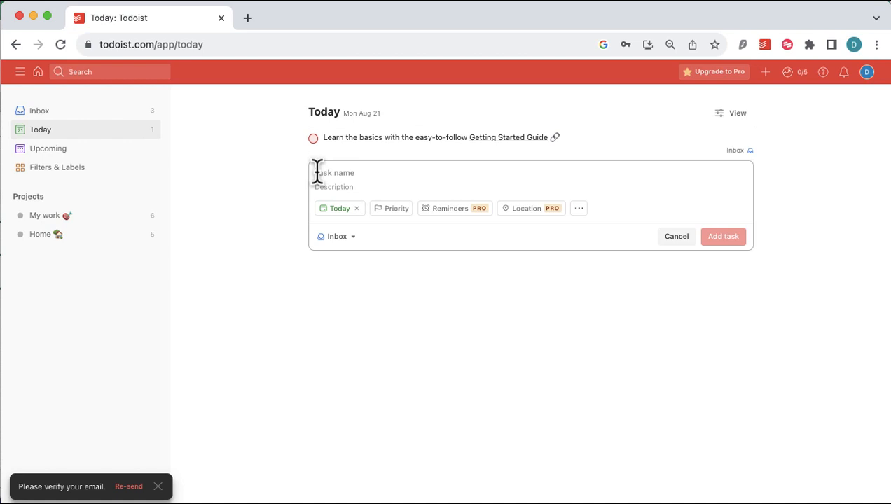
{"action": "type", "text": "Clean"}
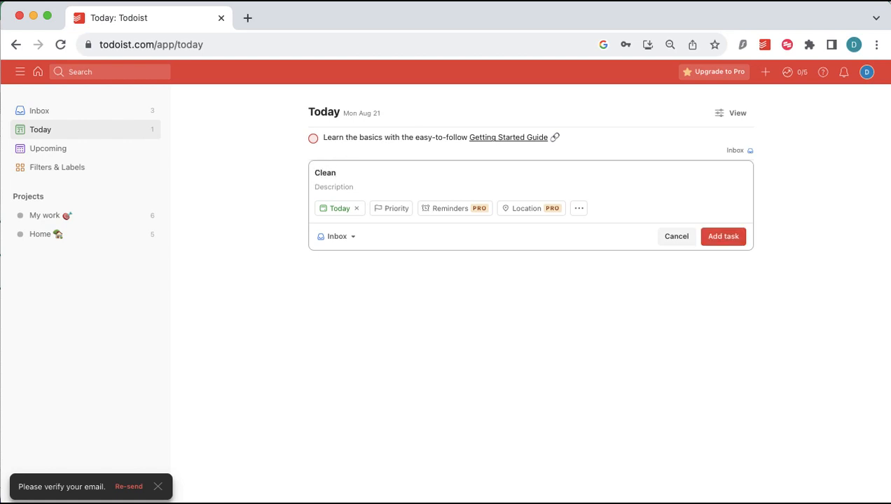
{"action": "type", "text": " Kitchen"}
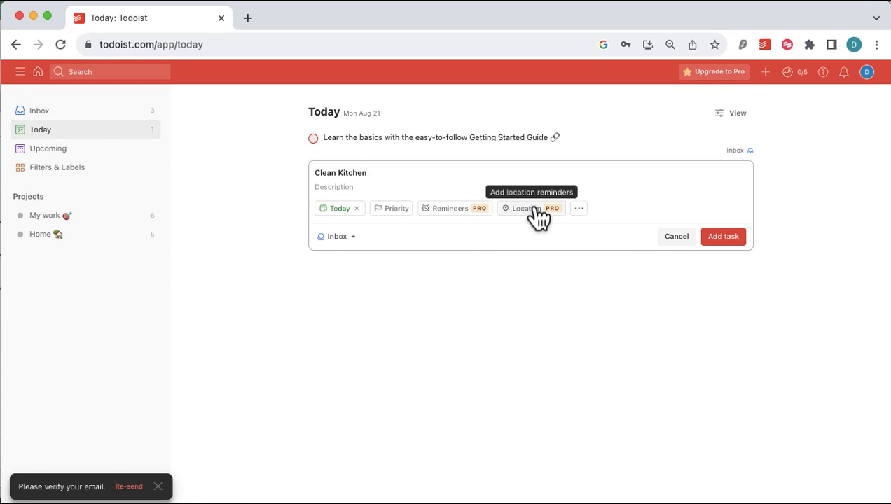
{"action": "left_click", "coordinate": [579, 210]}
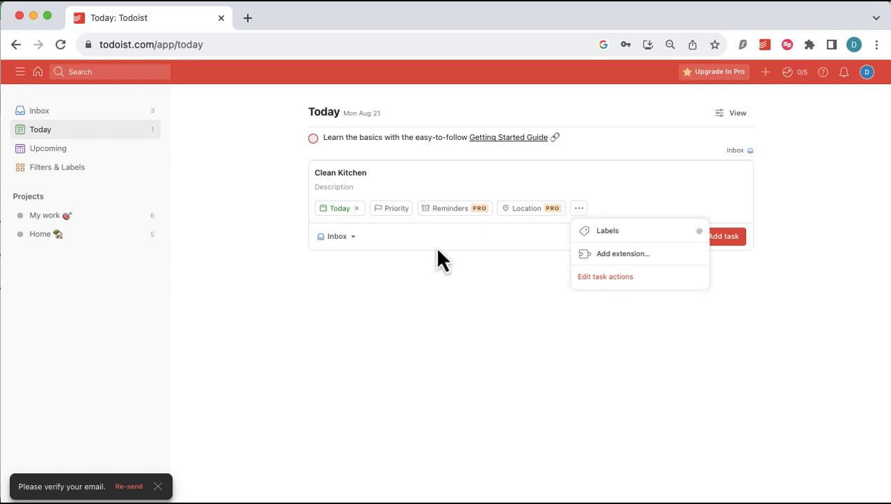
{"action": "left_click", "coordinate": [406, 289]}
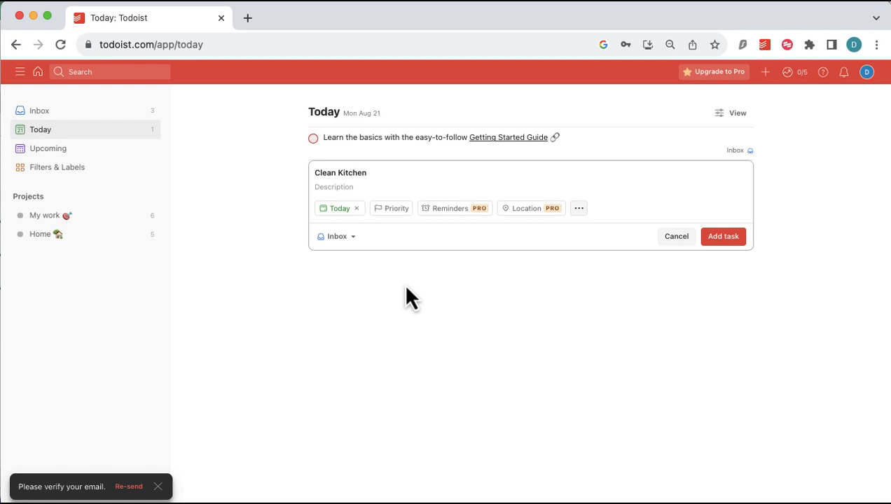
{"action": "left_click", "coordinate": [351, 239]}
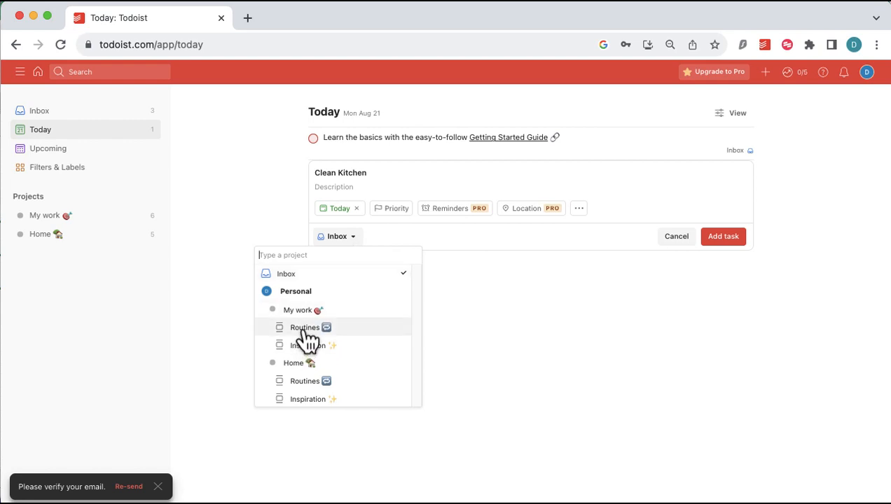
{"action": "left_click", "coordinate": [306, 382]}
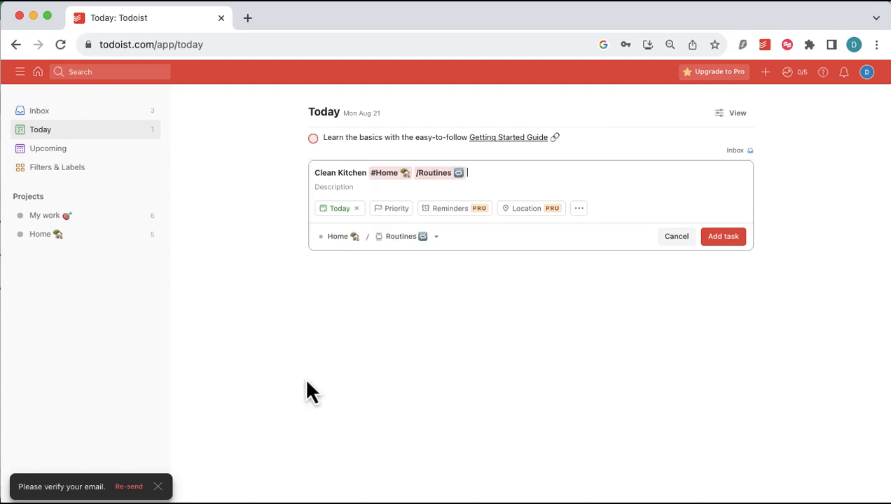
{"action": "left_click", "coordinate": [725, 238]}
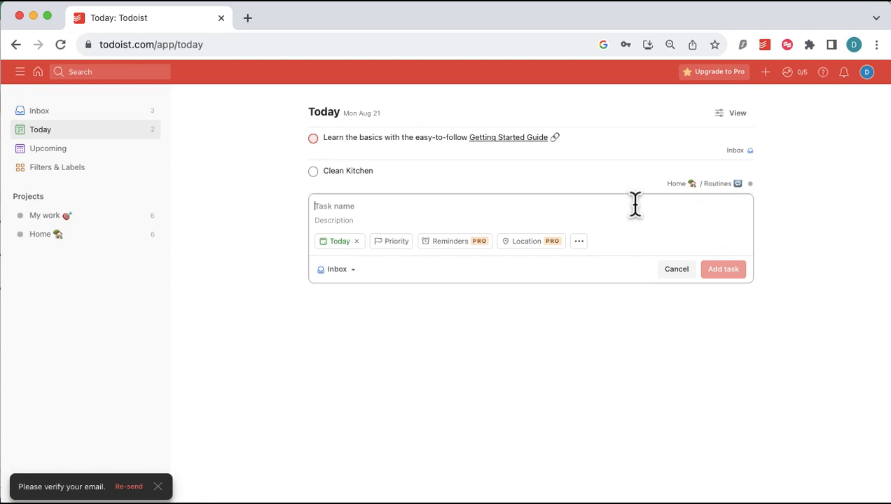
Mark the Clean Kitchen task and the Getting Started Guide task in Today as complete
{"action": "left_click", "coordinate": [313, 171]}
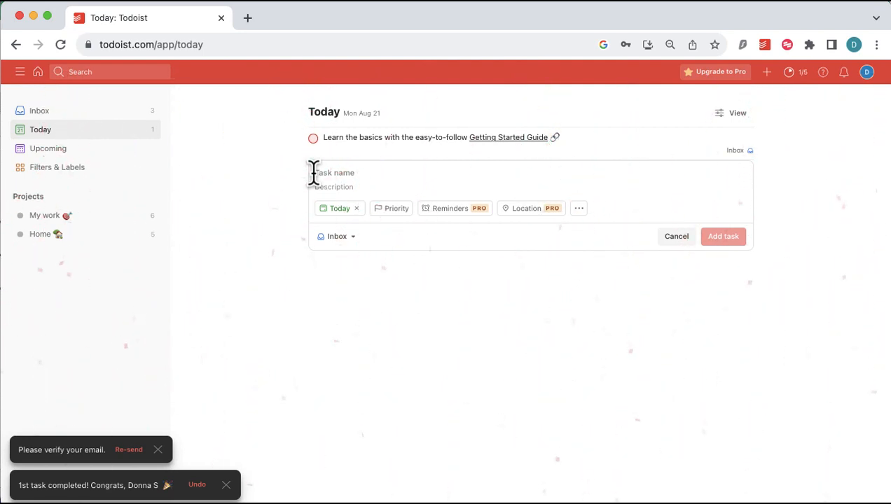
{"action": "left_click", "coordinate": [313, 138]}
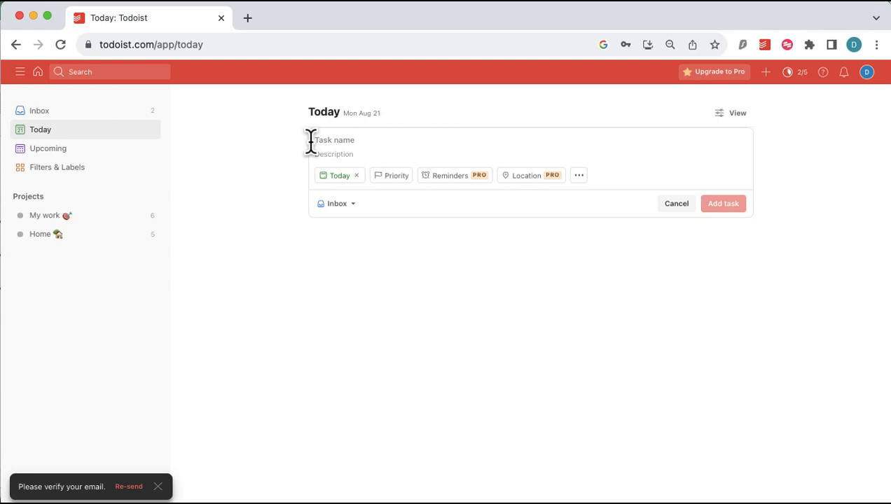
Name the new task Clean bathroom
{"action": "left_click", "coordinate": [310, 142]}
{"action": "type", "text": "Clean b"}
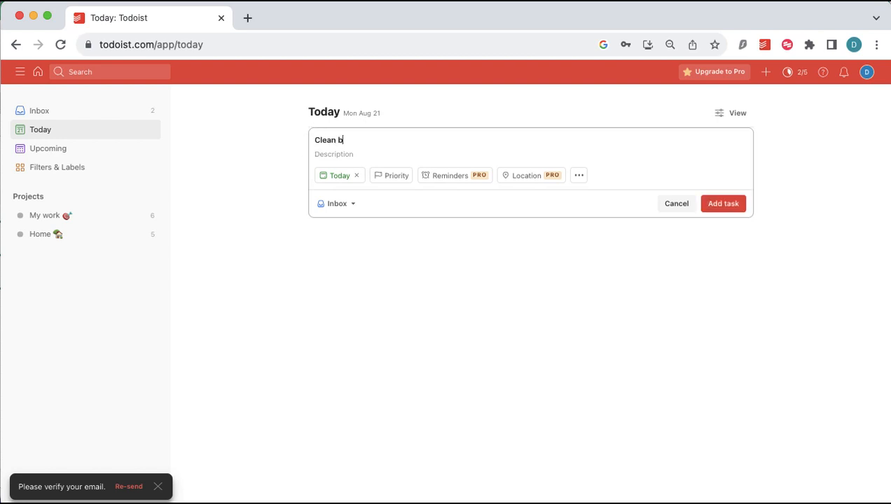
{"action": "type", "text": "athroom"}
Schedule the Clean bathroom task for Thursday, August 24 at 2pm in the Europe/London time zone and add it
{"action": "left_click", "coordinate": [337, 184]}
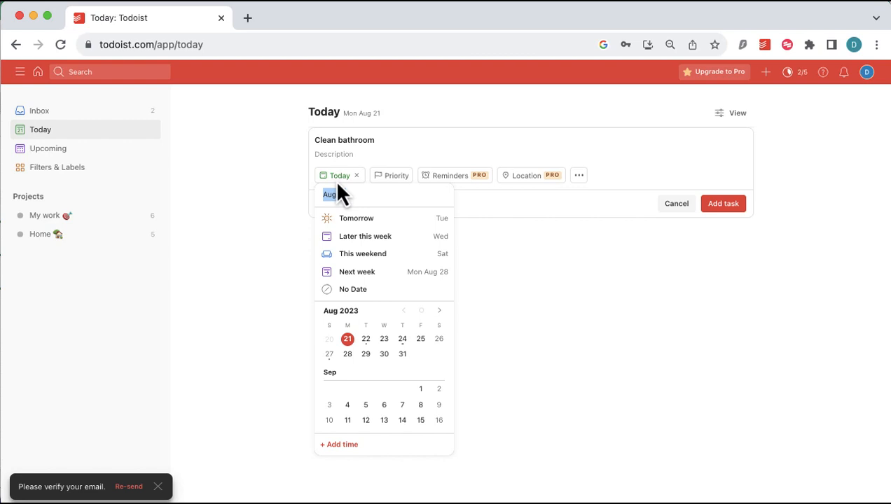
{"action": "left_click", "coordinate": [343, 446]}
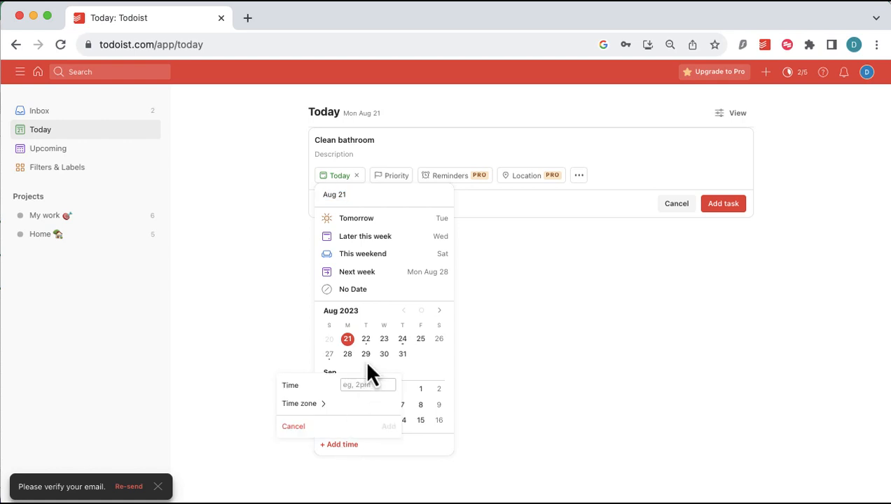
{"action": "left_click", "coordinate": [311, 408]}
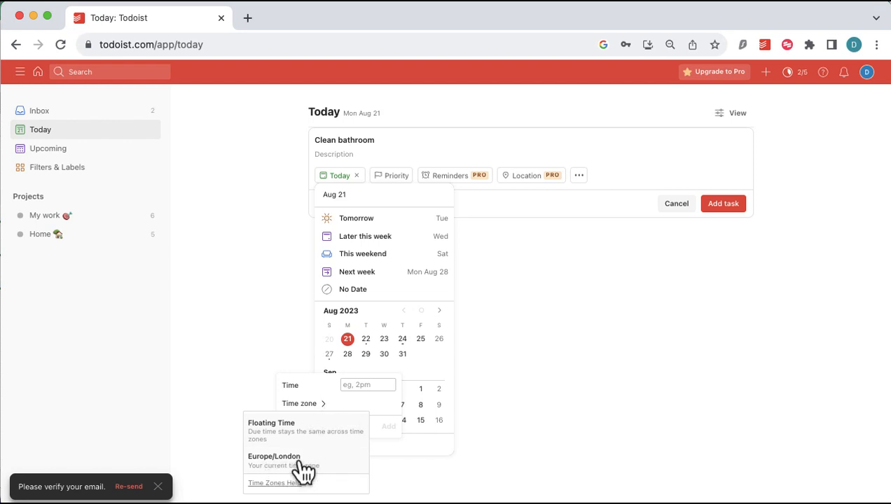
{"action": "left_click", "coordinate": [324, 470]}
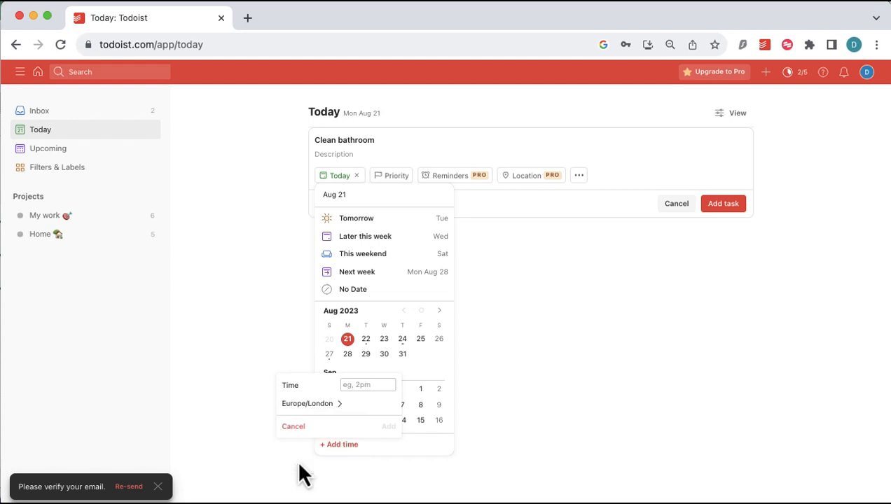
{"action": "left_click", "coordinate": [353, 382]}
{"action": "type", "text": "2pm"}
{"action": "left_click", "coordinate": [392, 428]}
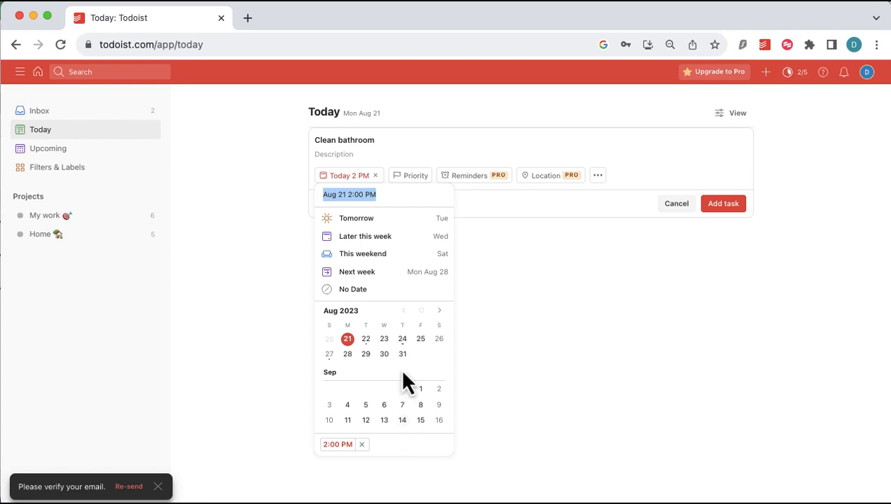
{"action": "left_click", "coordinate": [402, 339]}
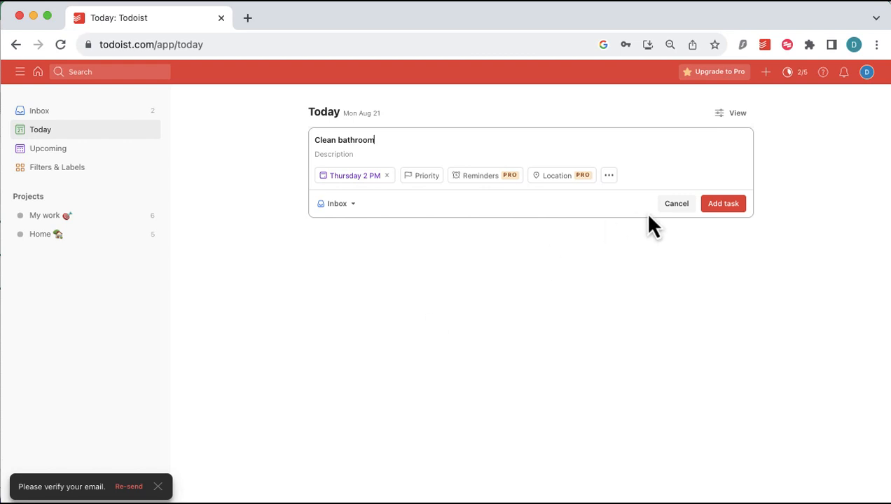
{"action": "left_click", "coordinate": [725, 207]}
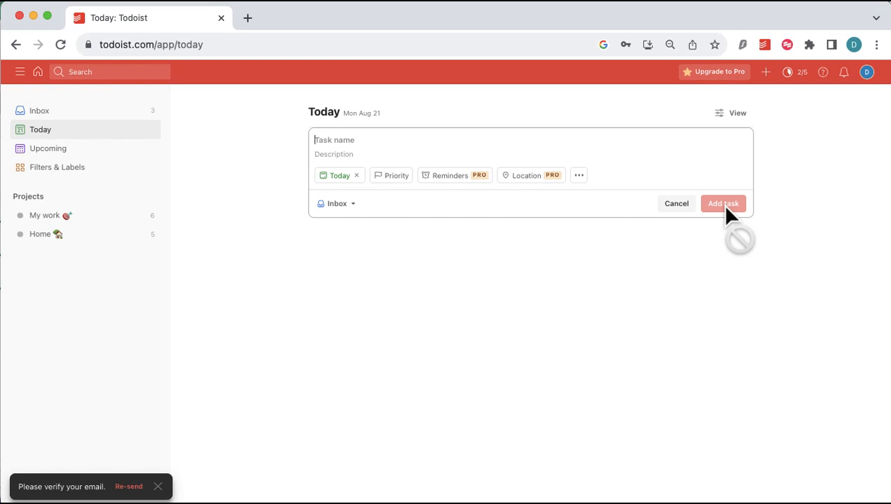
Review the tasks in the Inbox, Today and Upcoming views
{"action": "left_click", "coordinate": [89, 117]}
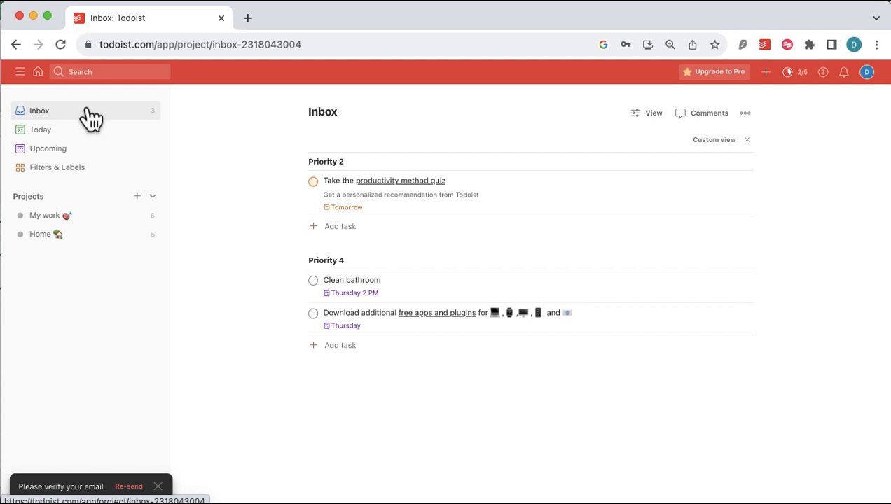
{"action": "left_click", "coordinate": [79, 129]}
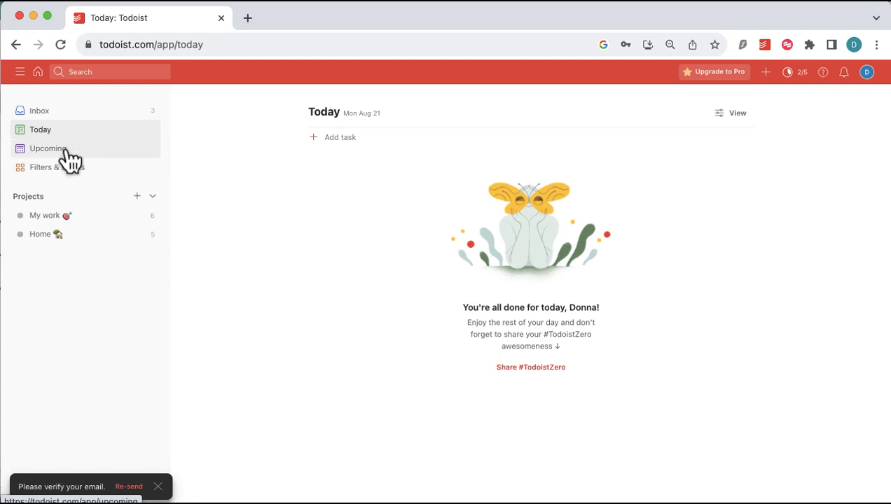
{"action": "left_click", "coordinate": [65, 149]}
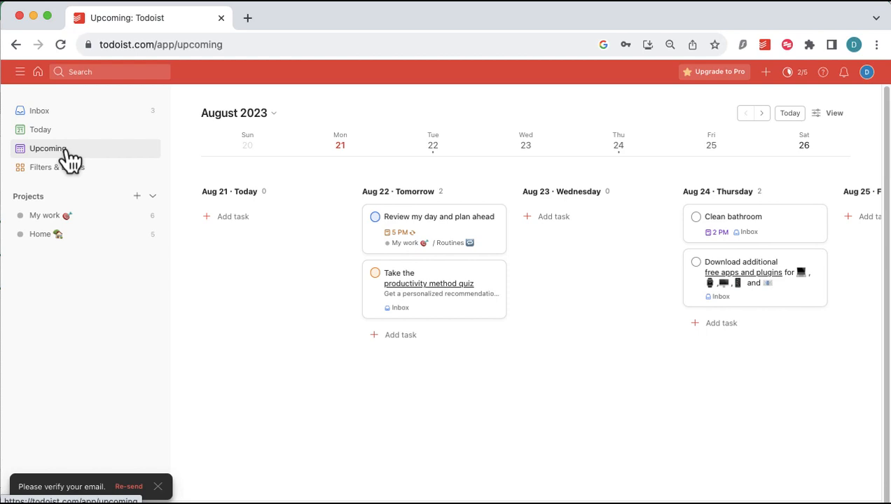
Set the layout of the Upcoming view to List
{"action": "left_click", "coordinate": [835, 116]}
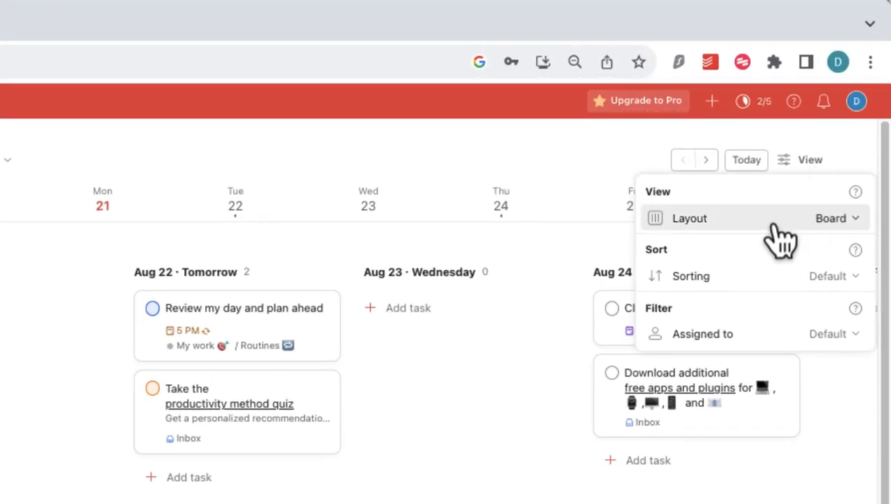
{"action": "left_click", "coordinate": [777, 234]}
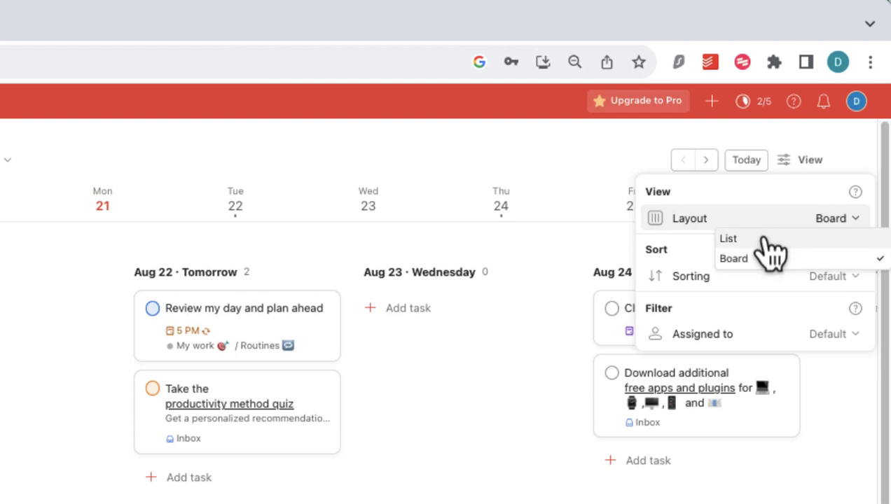
{"action": "left_click", "coordinate": [774, 238]}
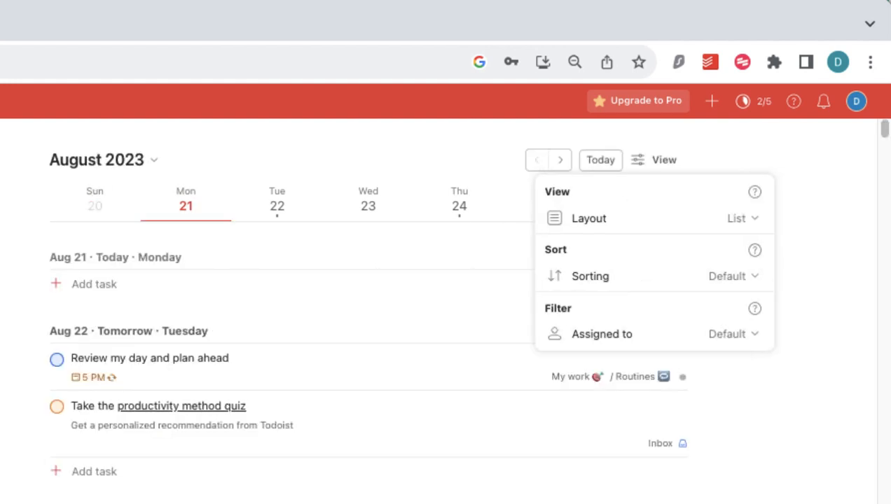
{"action": "key", "text": "Escape"}
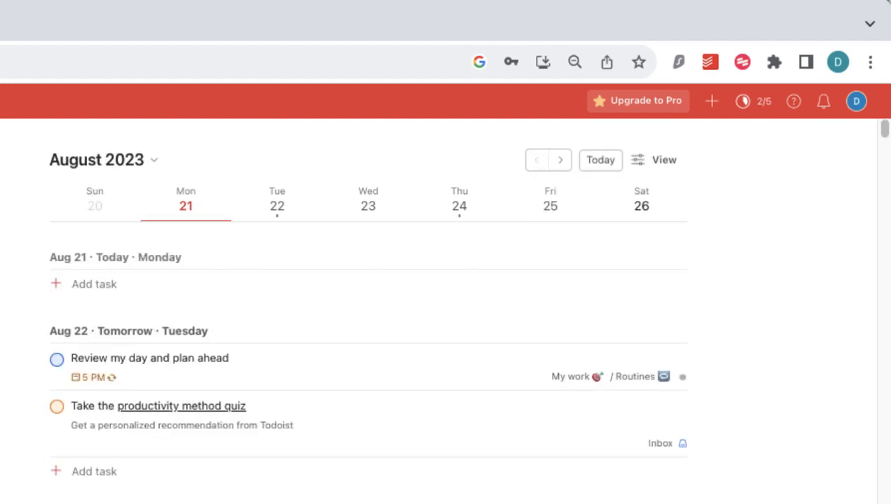
Add a sub-task named Wash tiles to the Clean bathroom task in the Upcoming view
{"action": "scroll", "coordinate": [368, 350], "scroll_direction": "down", "scroll_amount": 3}
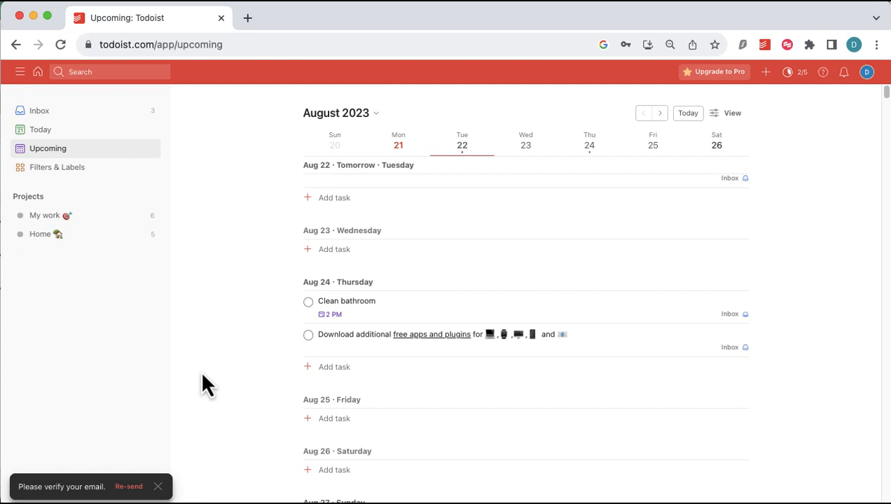
{"action": "left_click", "coordinate": [413, 307]}
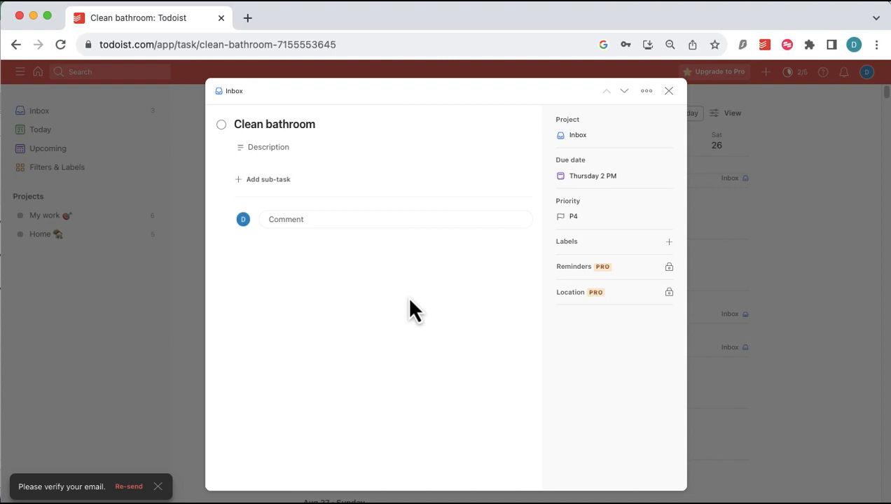
{"action": "left_click", "coordinate": [288, 183]}
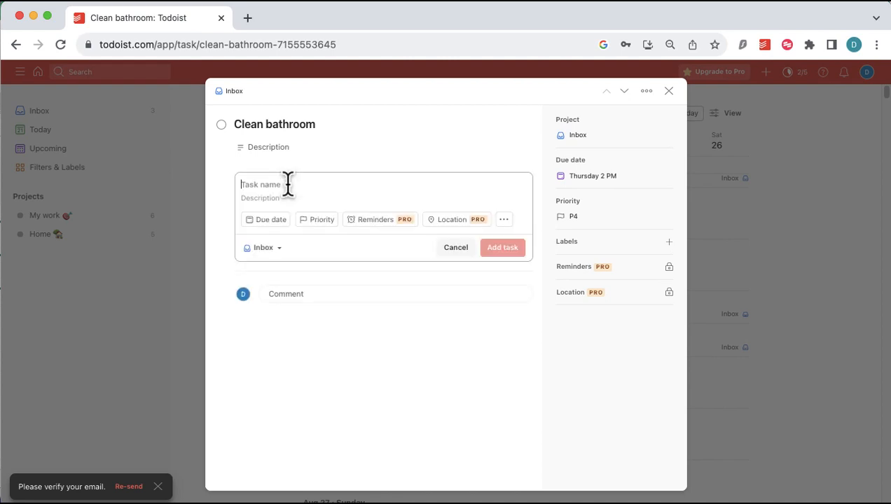
{"action": "type", "text": "Wash tiles"}
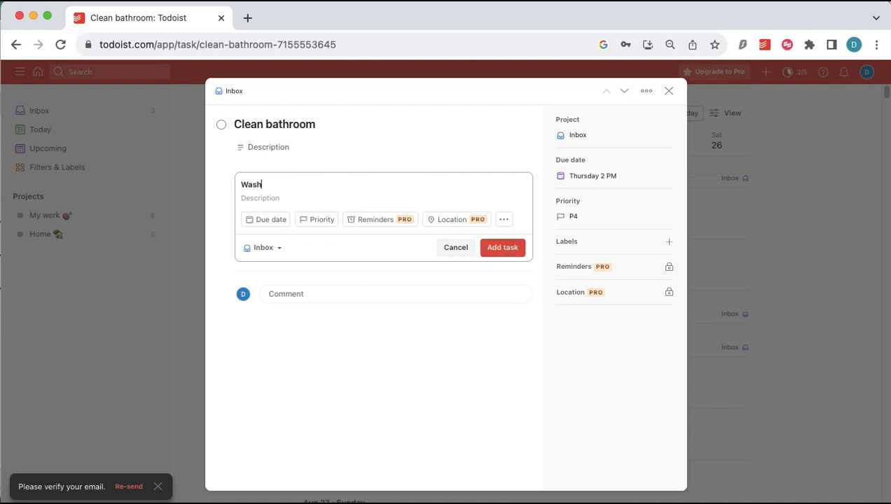
{"action": "left_click", "coordinate": [503, 249]}
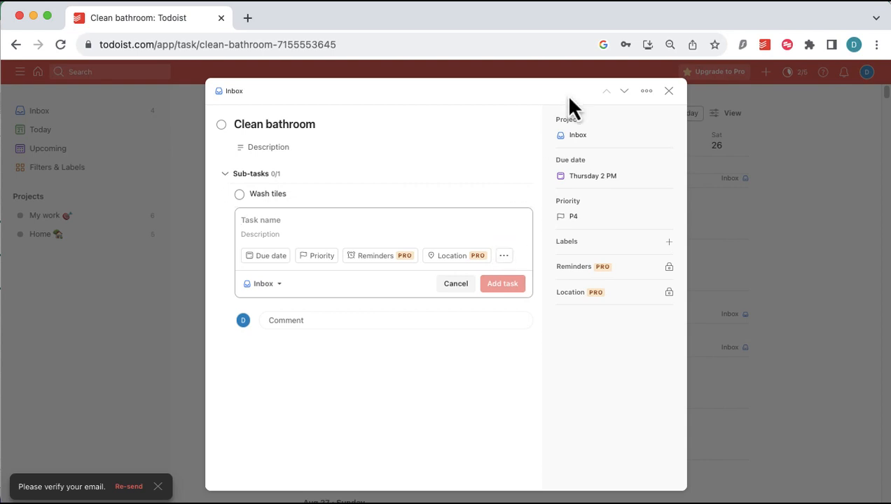
{"action": "left_click", "coordinate": [669, 92]}
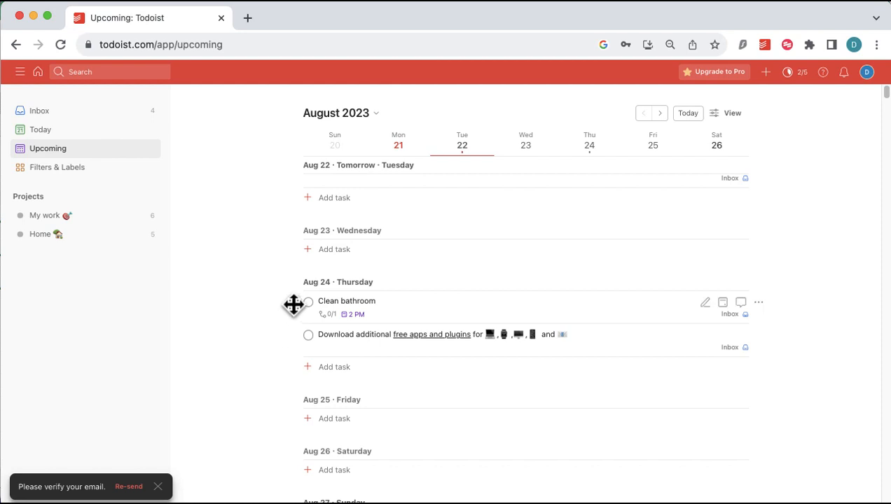
Move the Clean bathroom task to Wednesday, August 23 in the Upcoming view and check its details
{"action": "left_click_drag", "start_coordinate": [293, 304], "coordinate": [294, 251]}
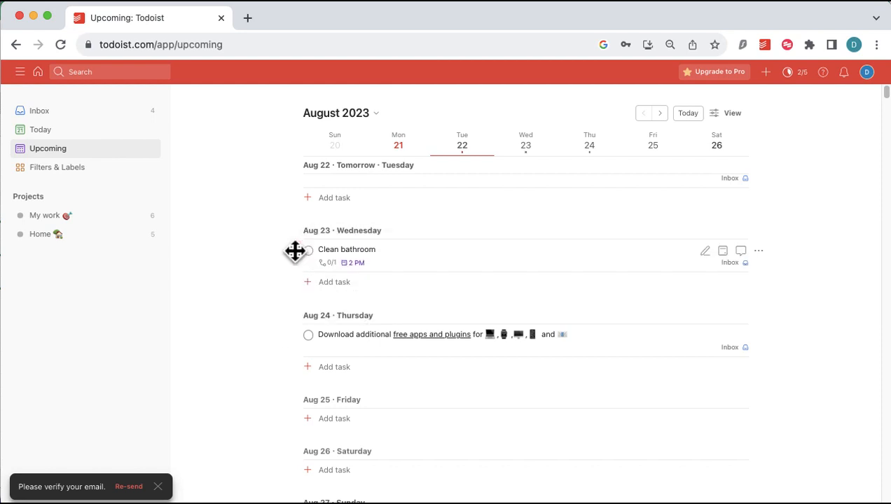
{"action": "left_click", "coordinate": [492, 258]}
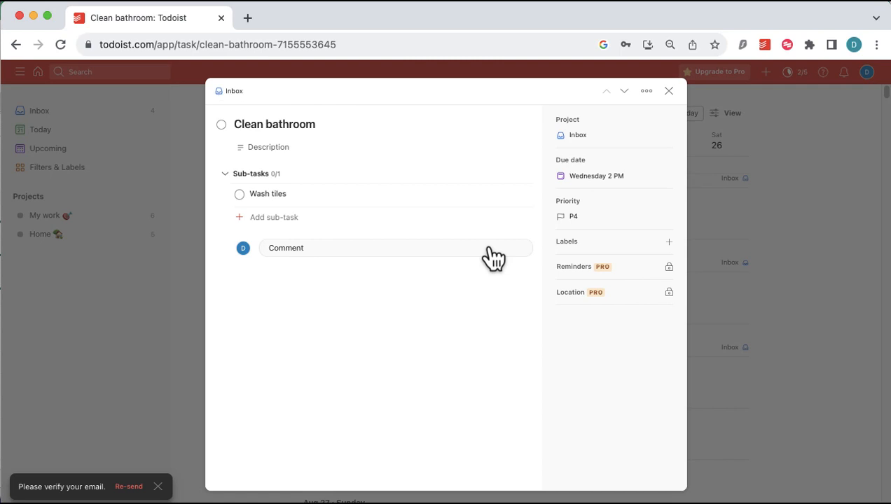
{"action": "left_click", "coordinate": [668, 93]}
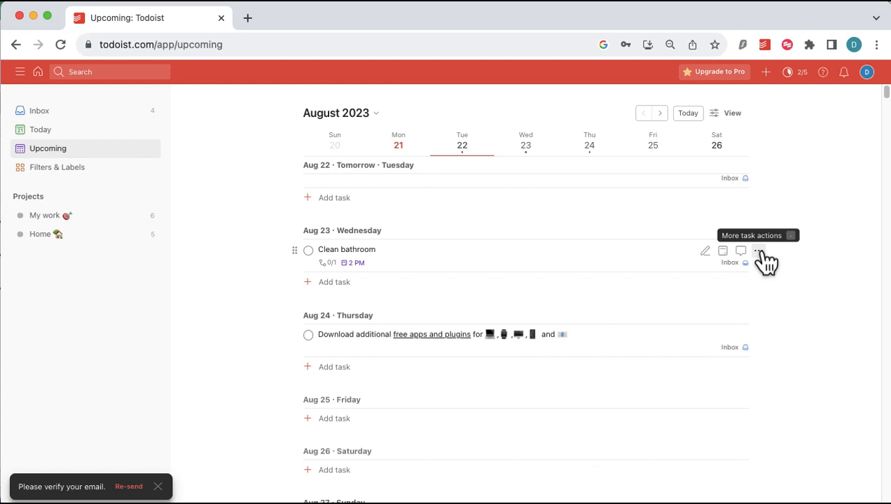
Dismiss the Filter Assist suggestion in Filters & Labels and delete the Assigned to me and Priority 1 filters
{"action": "left_click", "coordinate": [85, 181]}
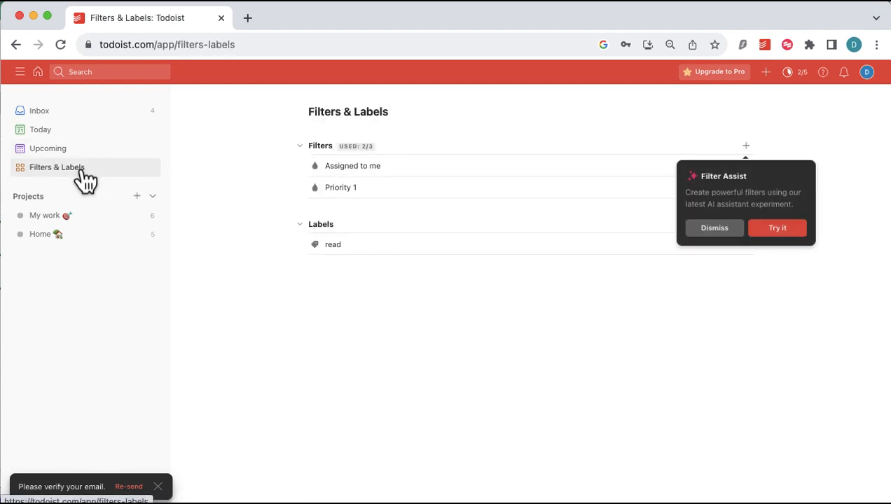
{"action": "left_click", "coordinate": [726, 230]}
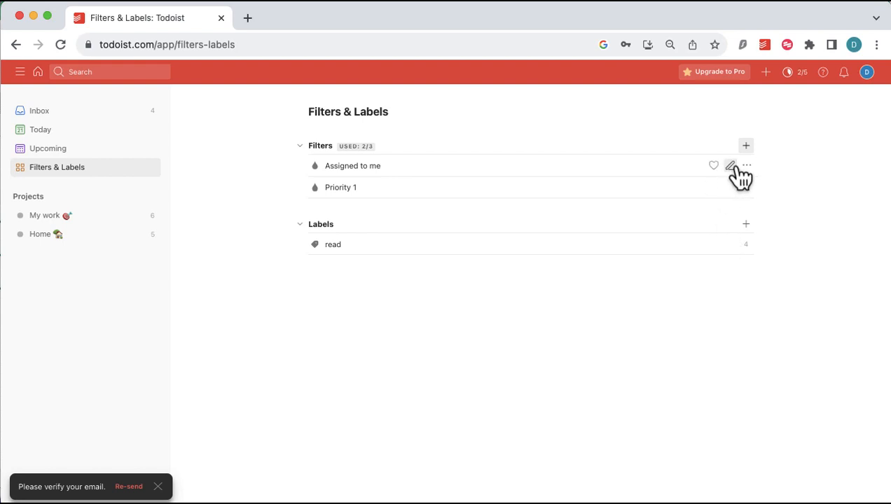
{"action": "left_click", "coordinate": [746, 166]}
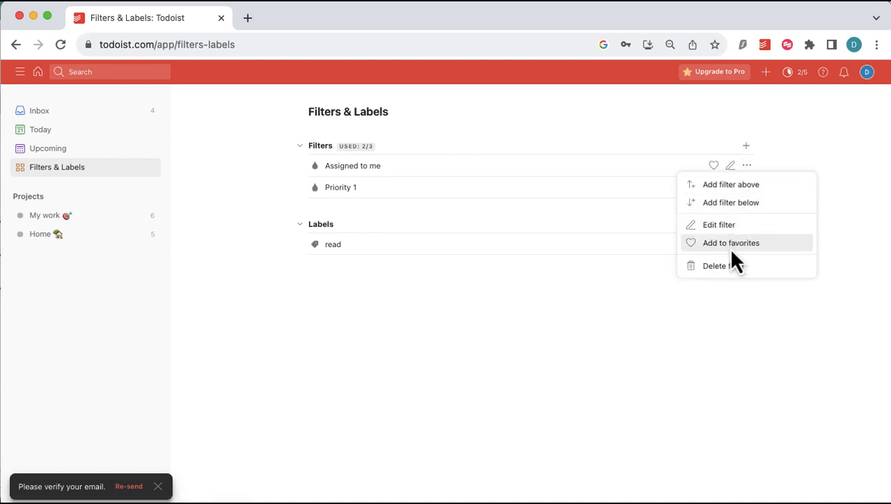
{"action": "left_click", "coordinate": [725, 267]}
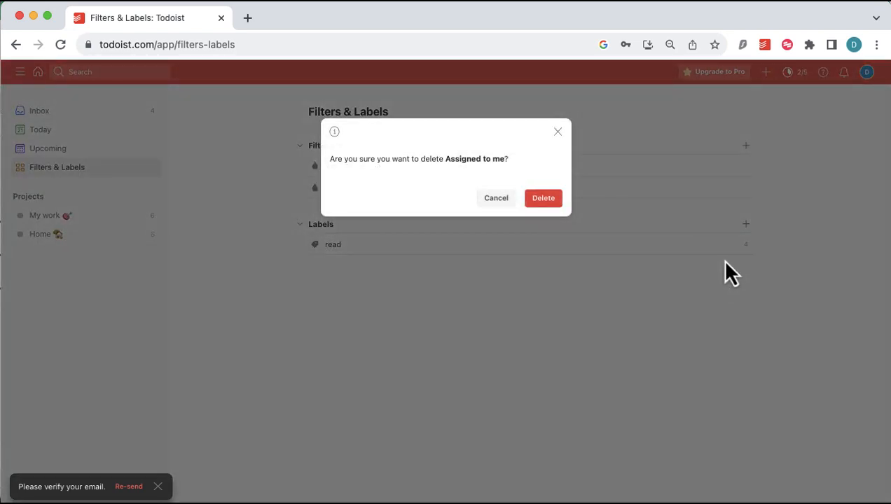
{"action": "left_click", "coordinate": [545, 199]}
{"action": "left_click", "coordinate": [746, 167]}
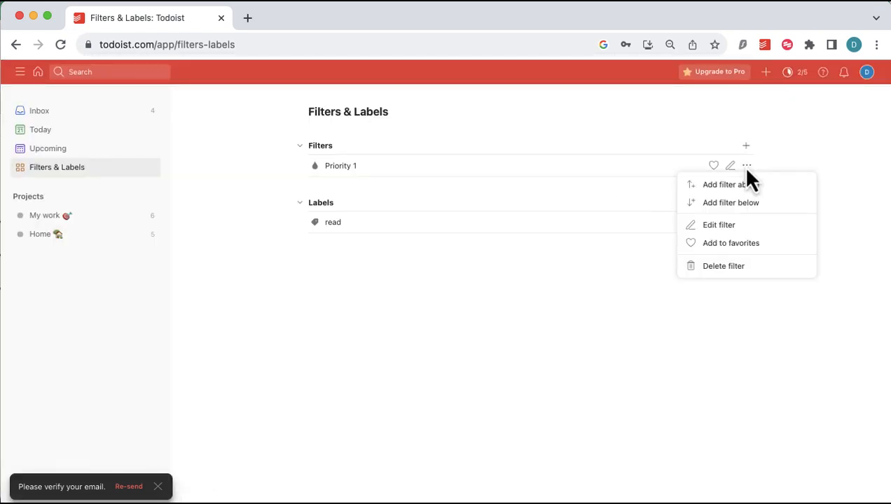
{"action": "left_click", "coordinate": [725, 265]}
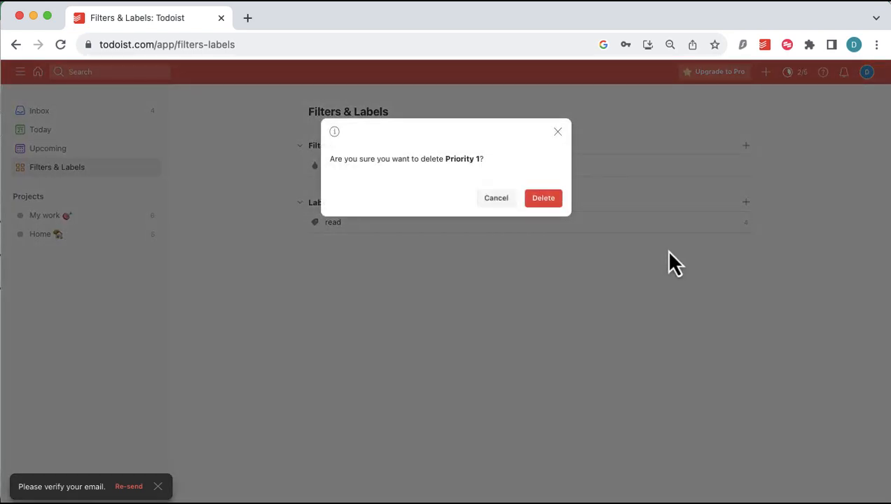
{"action": "left_click", "coordinate": [544, 199]}
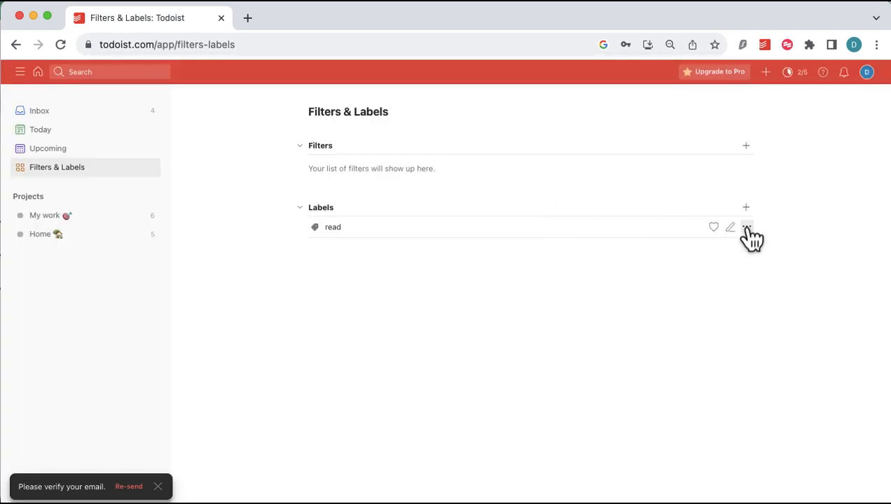
Delete the read label from Filters & Labels
{"action": "left_click", "coordinate": [747, 226]}
{"action": "left_click", "coordinate": [669, 346]}
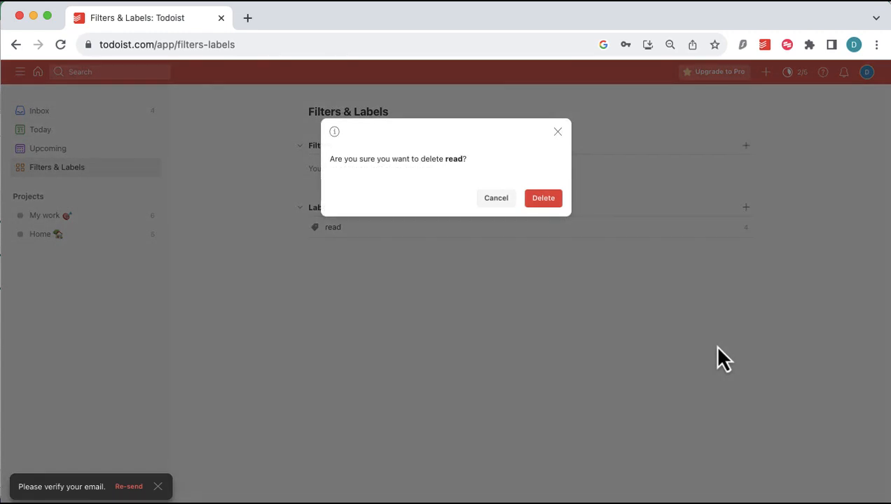
{"action": "left_click", "coordinate": [533, 200]}
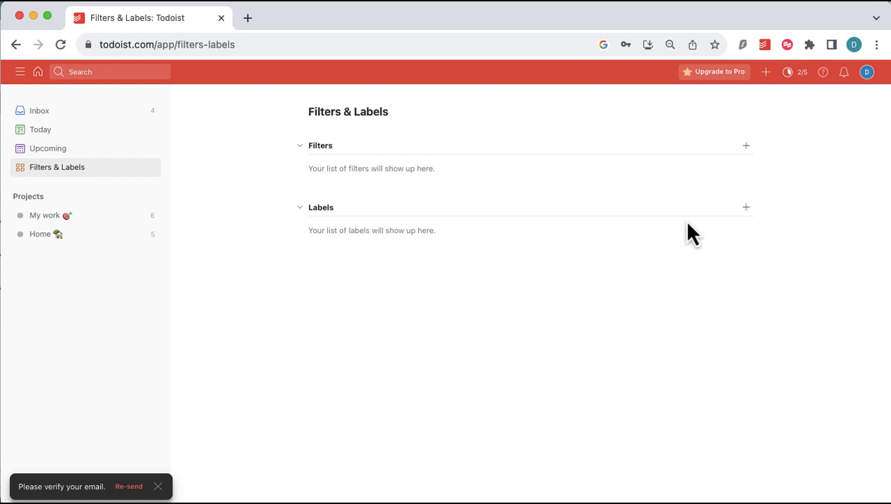
Create a label named Short task with the color Violet
{"action": "left_click", "coordinate": [745, 207]}
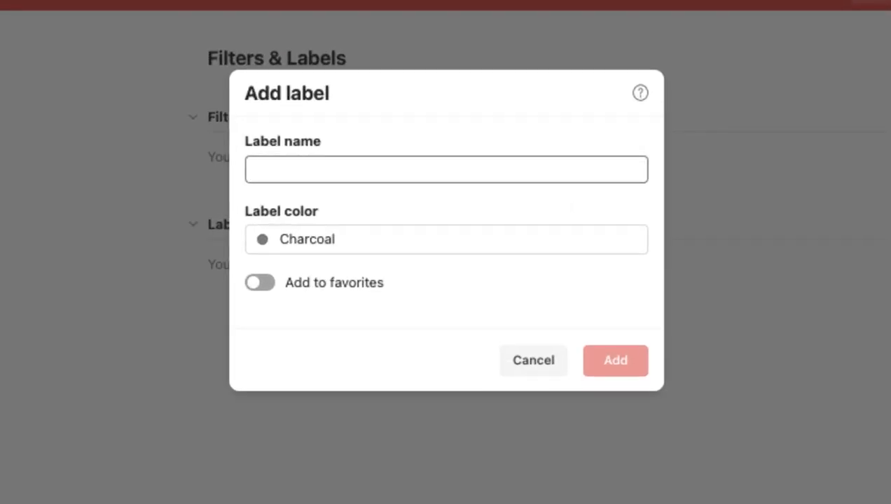
{"action": "type", "text": "Short ta"}
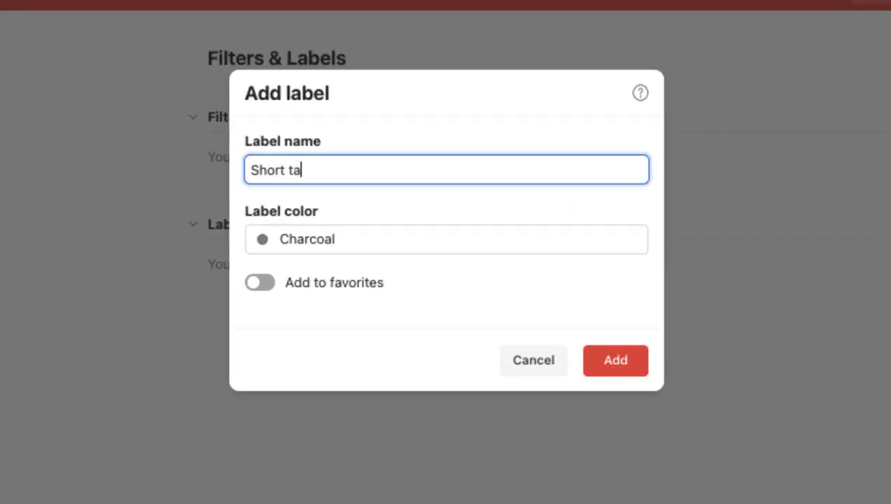
{"action": "type", "text": "sk"}
{"action": "left_click", "coordinate": [531, 251]}
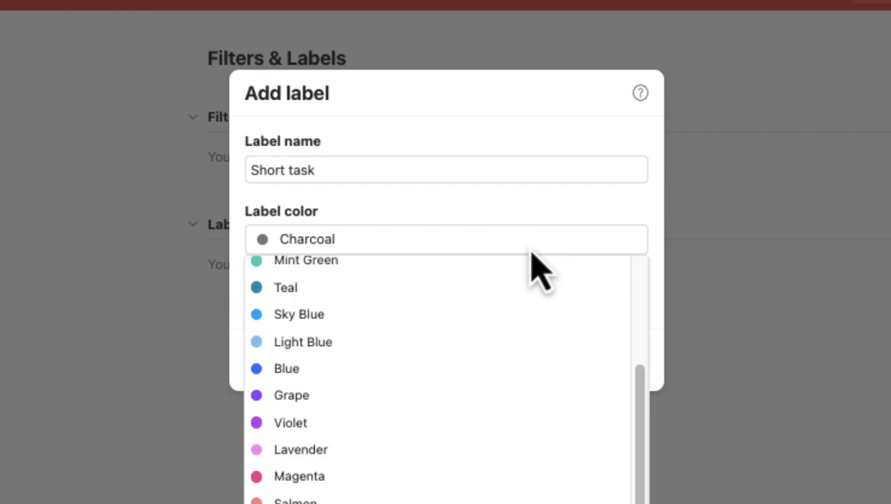
{"action": "left_click", "coordinate": [405, 427]}
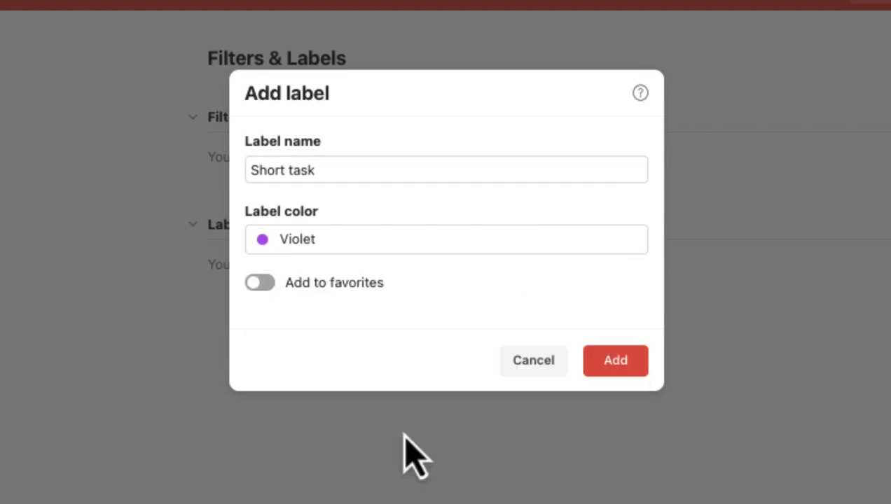
{"action": "left_click", "coordinate": [618, 371]}
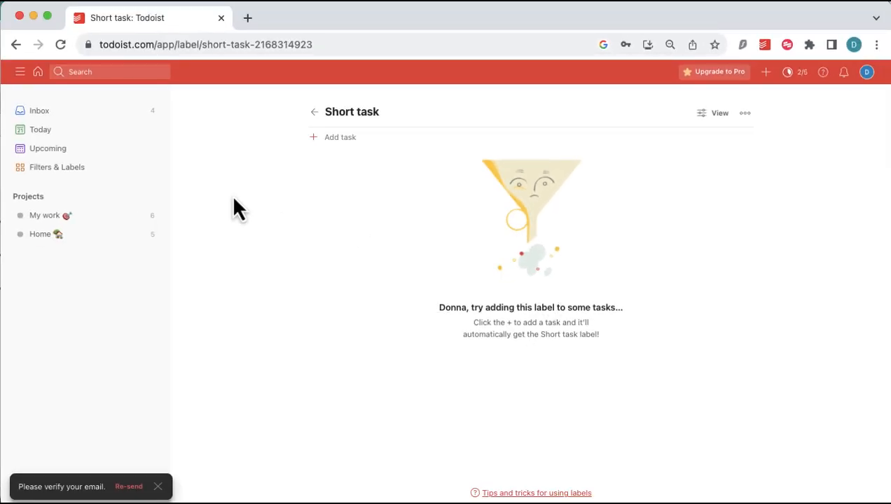
Create another label in Filters & Labels named Long task with the color Lime Green
{"action": "left_click", "coordinate": [78, 178]}
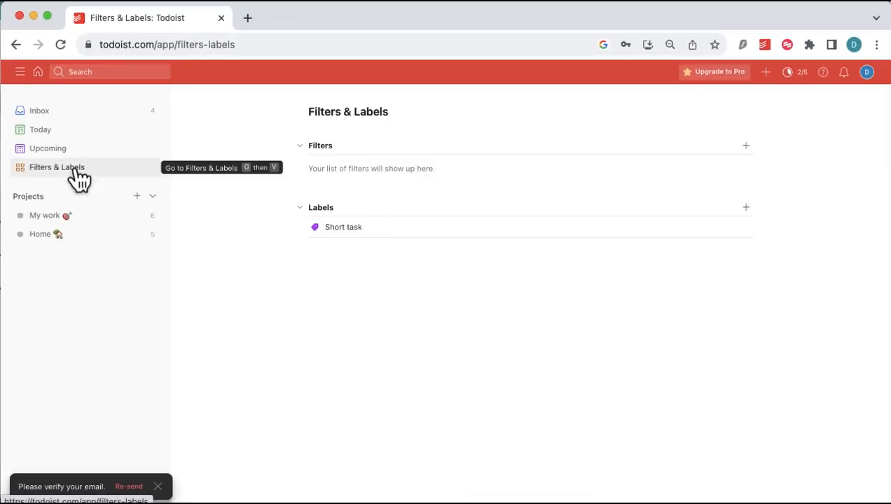
{"action": "left_click", "coordinate": [746, 208]}
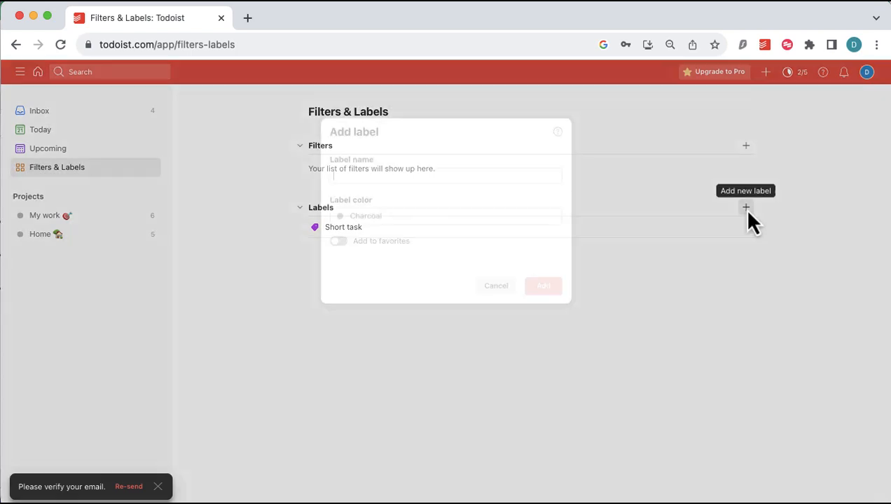
{"action": "type", "text": "Long task"}
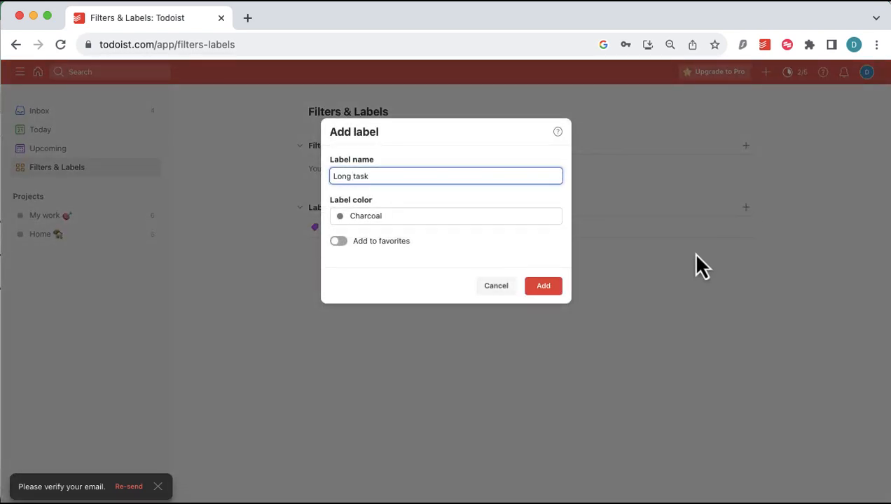
{"action": "left_click", "coordinate": [452, 214]}
{"action": "scroll", "coordinate": [557, 294], "scroll_direction": "up", "scroll_amount": 5}
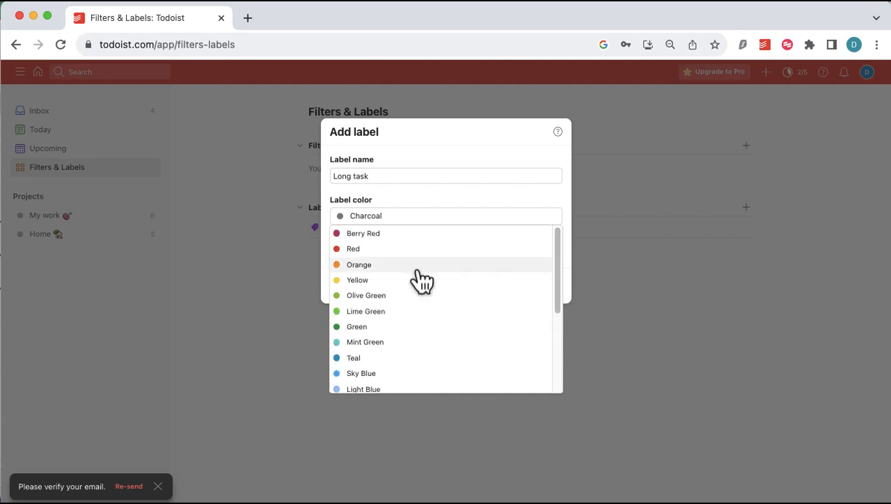
{"action": "left_click", "coordinate": [403, 310]}
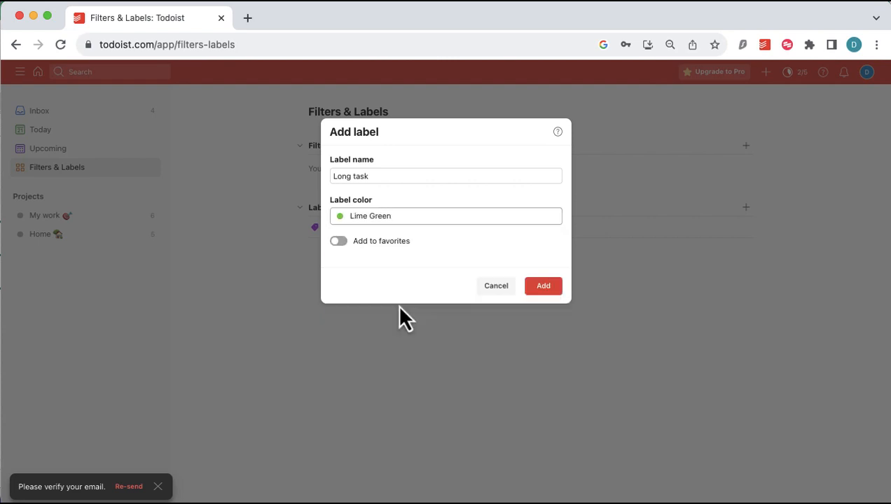
{"action": "left_click", "coordinate": [555, 288]}
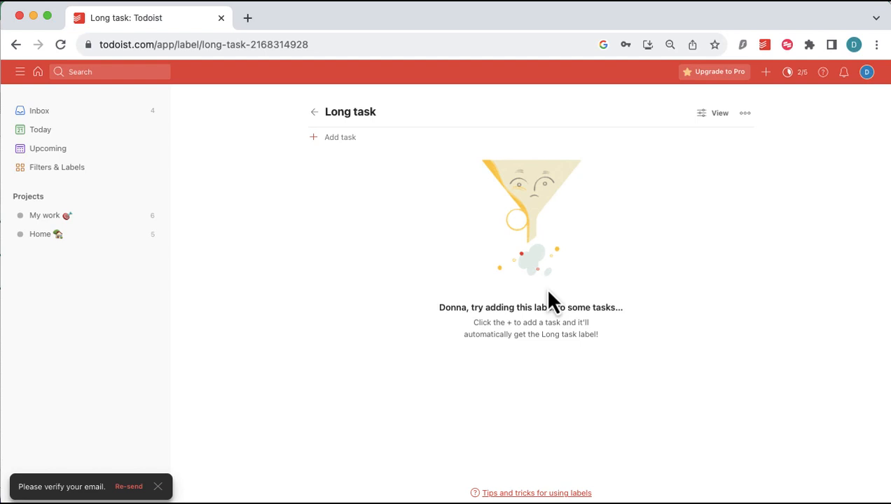
Assign the Short task label to the Clean bathroom task in the Inbox and save the task
{"action": "left_click", "coordinate": [81, 115]}
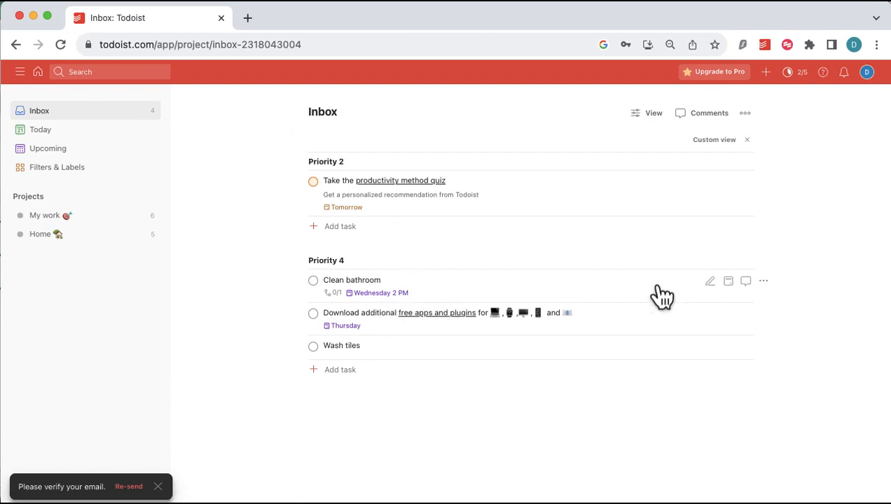
{"action": "left_click", "coordinate": [709, 282]}
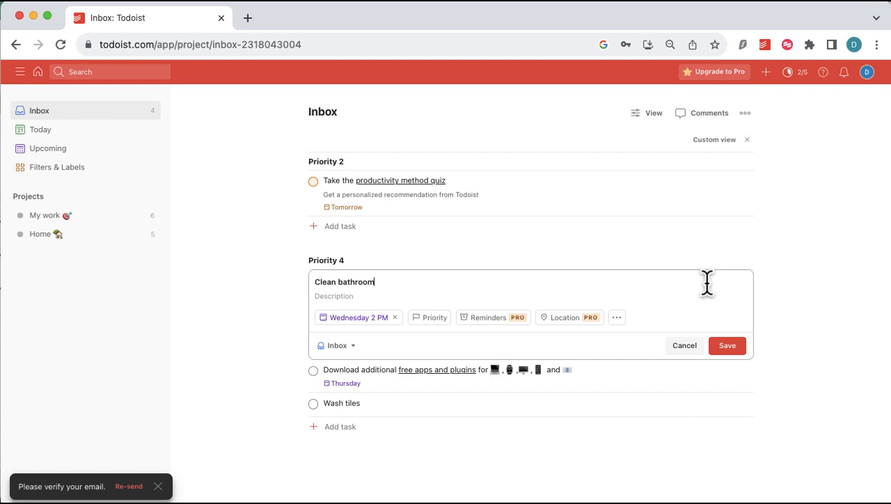
{"action": "left_click", "coordinate": [617, 318]}
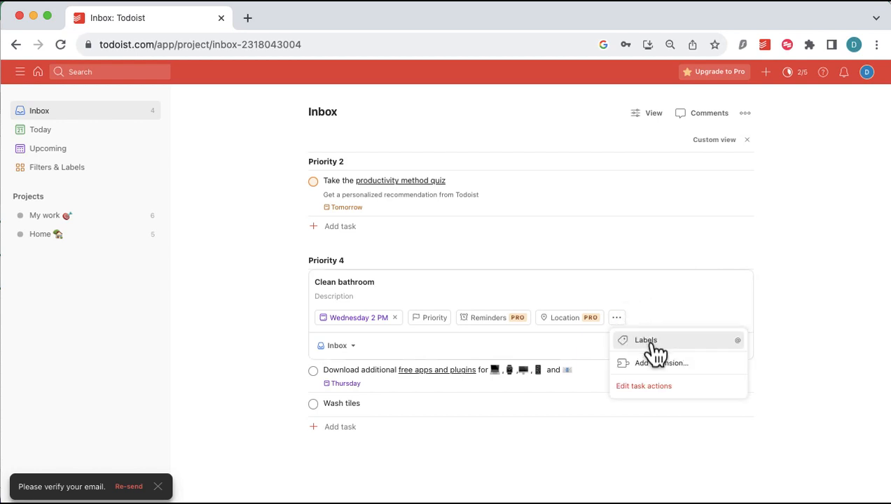
{"action": "left_click", "coordinate": [646, 340]}
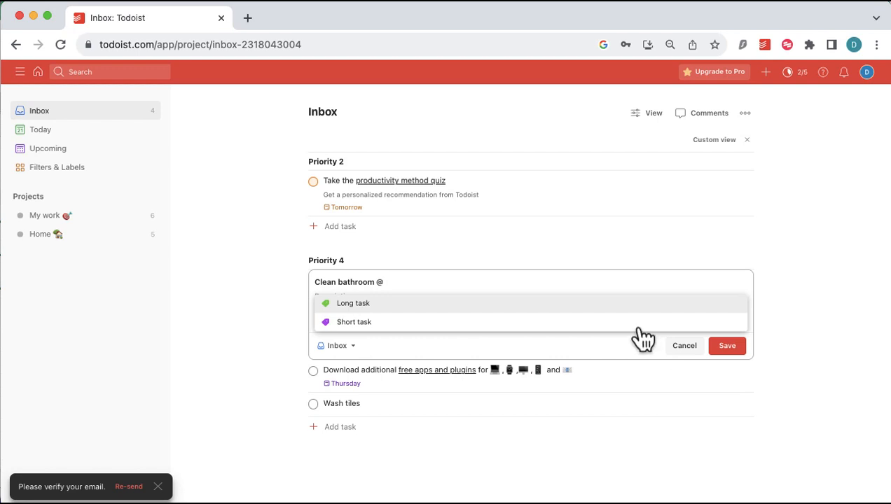
{"action": "left_click", "coordinate": [531, 322]}
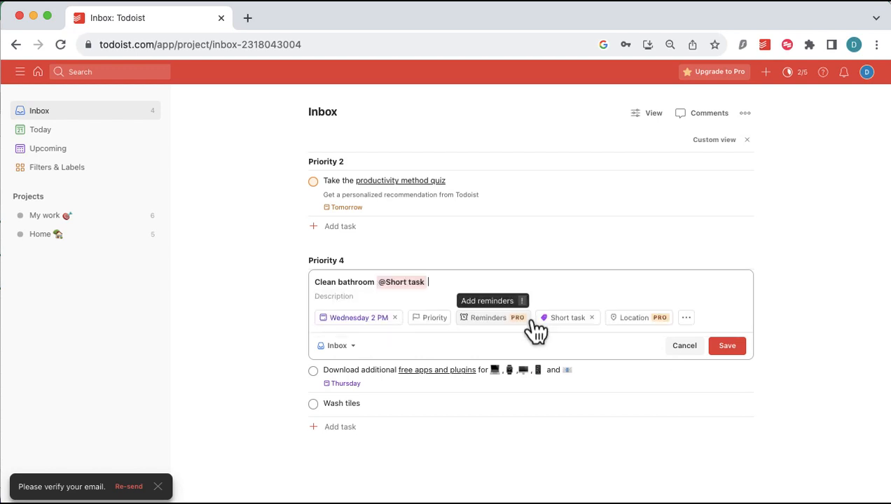
{"action": "left_click", "coordinate": [722, 348]}
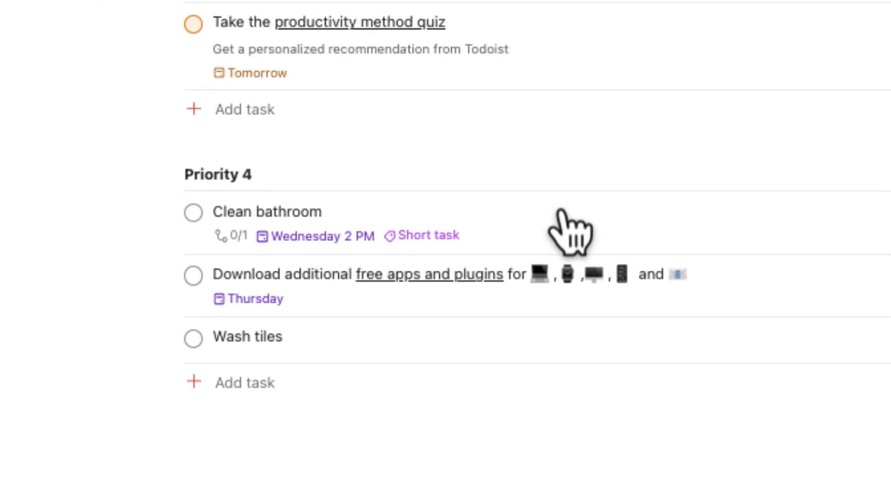
Show the tasks that carry the Short task label from Filters & Labels
{"action": "left_click", "coordinate": [98, 170]}
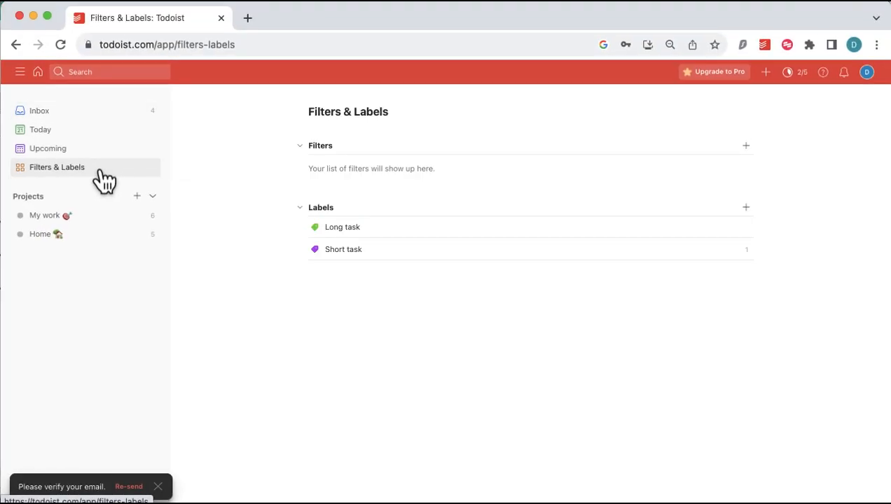
{"action": "left_click", "coordinate": [346, 250]}
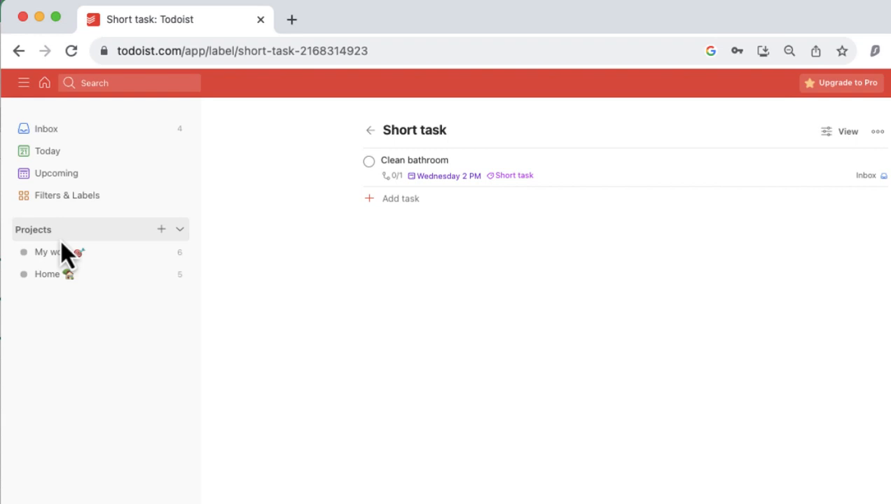
Delete the My work project and confirm the deletion
{"action": "left_click", "coordinate": [180, 230]}
{"action": "left_click", "coordinate": [181, 230]}
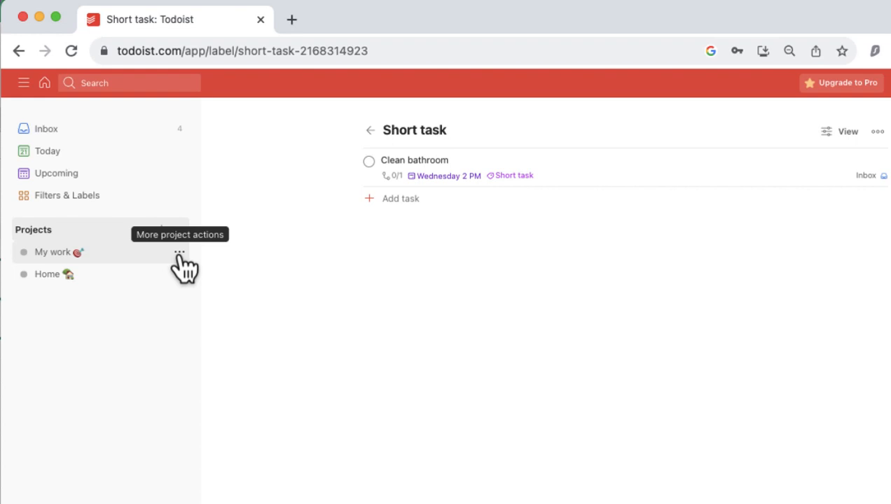
{"action": "left_click", "coordinate": [179, 253]}
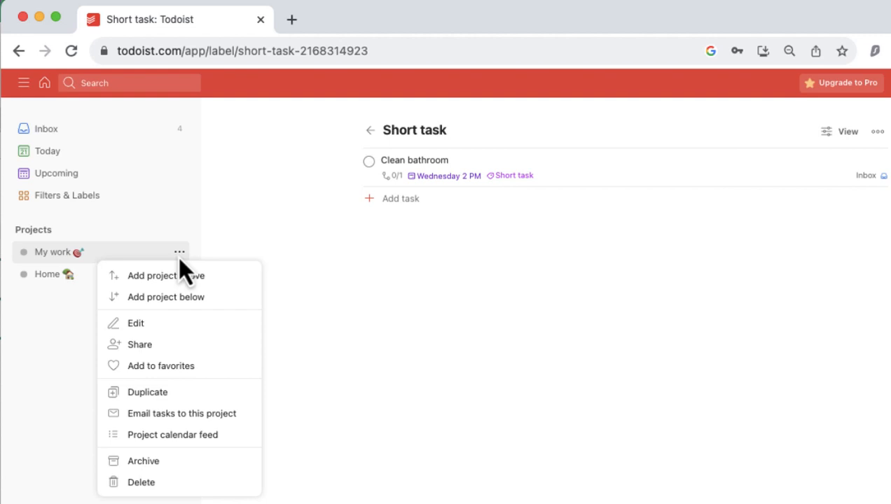
{"action": "left_click", "coordinate": [166, 483]}
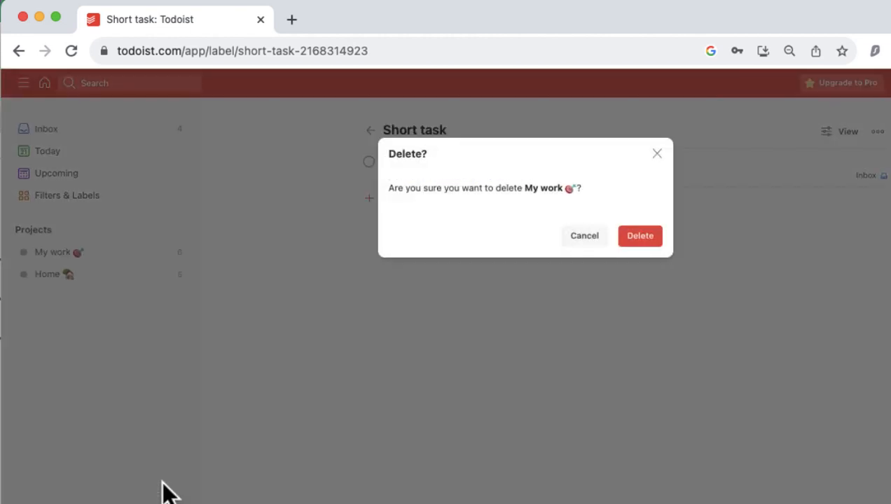
{"action": "left_click", "coordinate": [640, 237]}
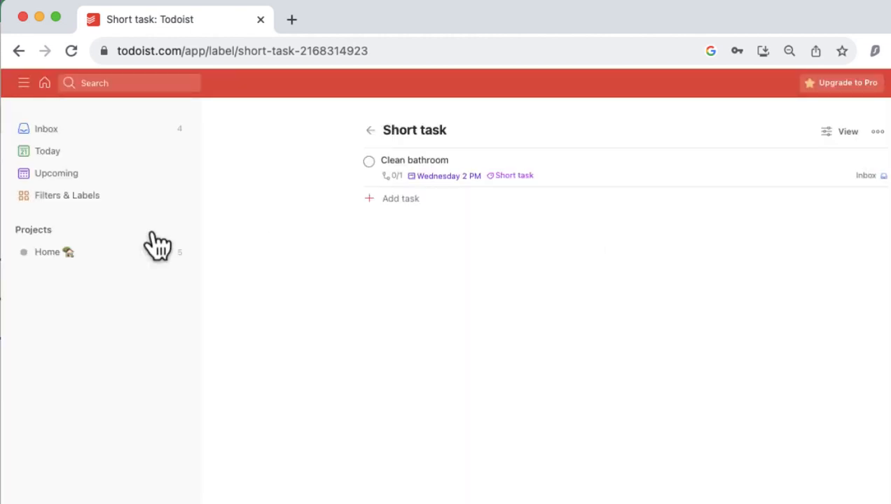
Delete the Home project and confirm the deletion
{"action": "left_click", "coordinate": [179, 252]}
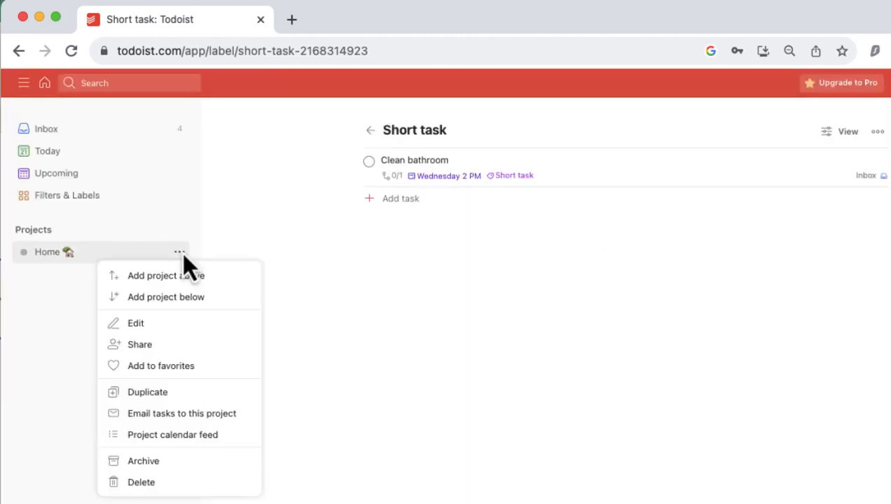
{"action": "left_click", "coordinate": [187, 482]}
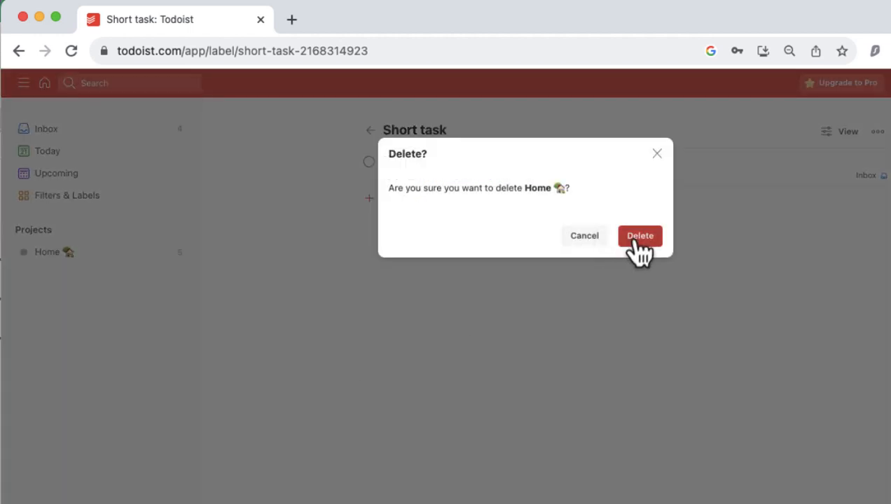
{"action": "left_click", "coordinate": [640, 237]}
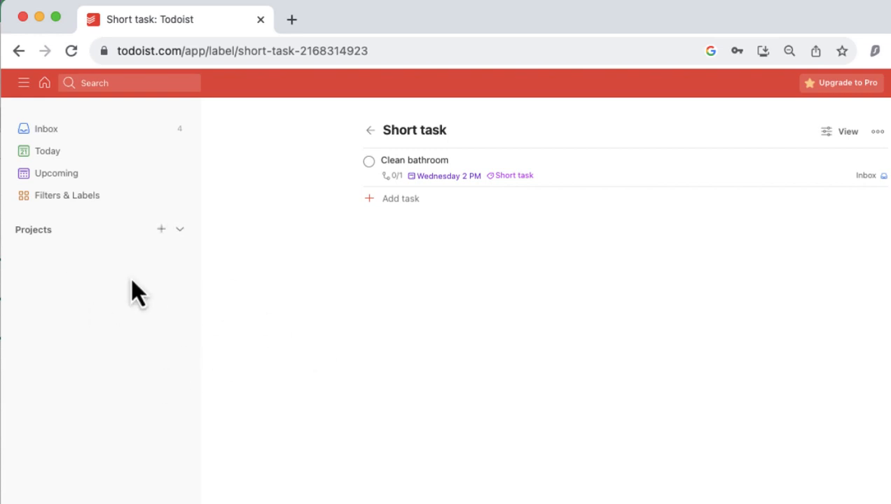
Create a project named Household with the color Blue in the Personal workspace, using the List view
{"action": "left_click", "coordinate": [162, 231]}
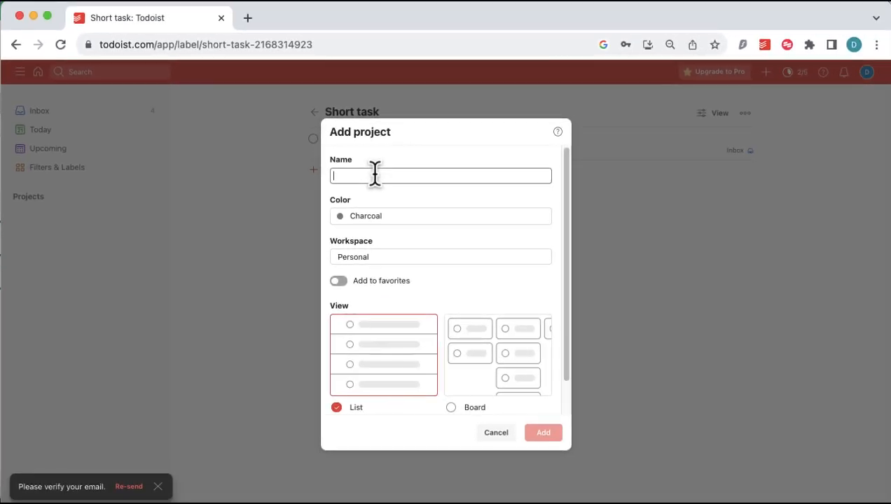
{"action": "type", "text": "Hou"}
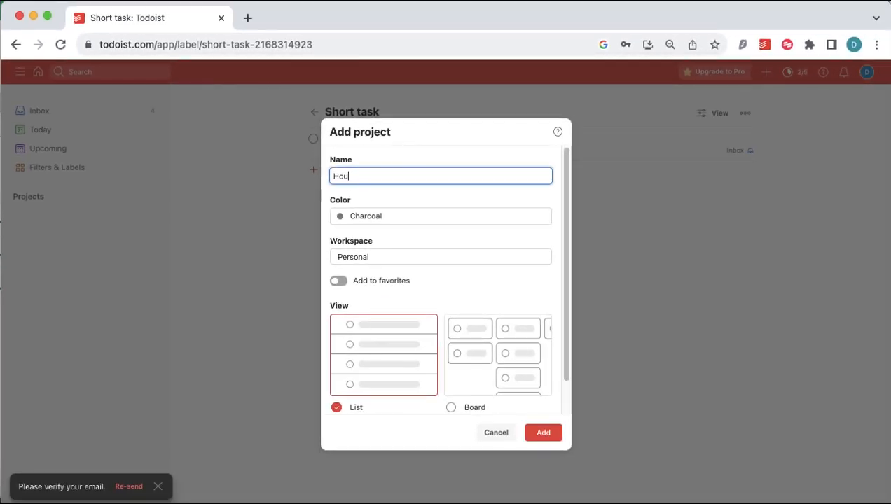
{"action": "type", "text": "sehold"}
{"action": "left_click", "coordinate": [385, 228]}
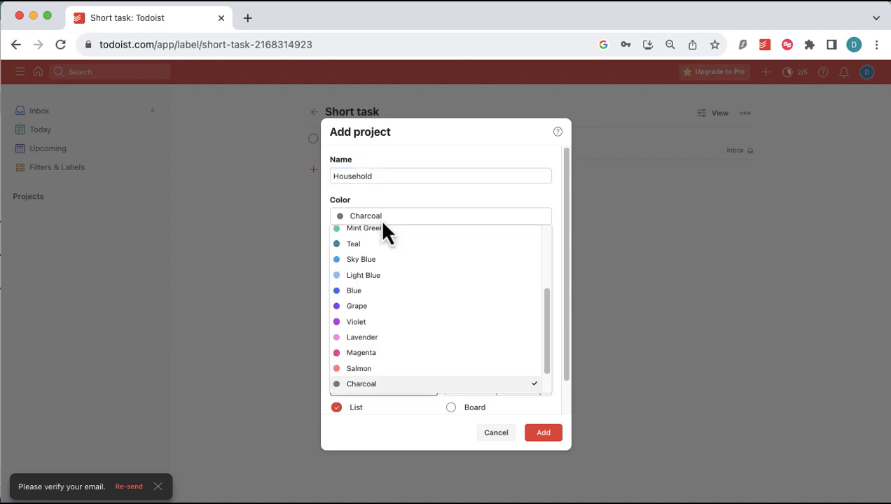
{"action": "left_click", "coordinate": [391, 292]}
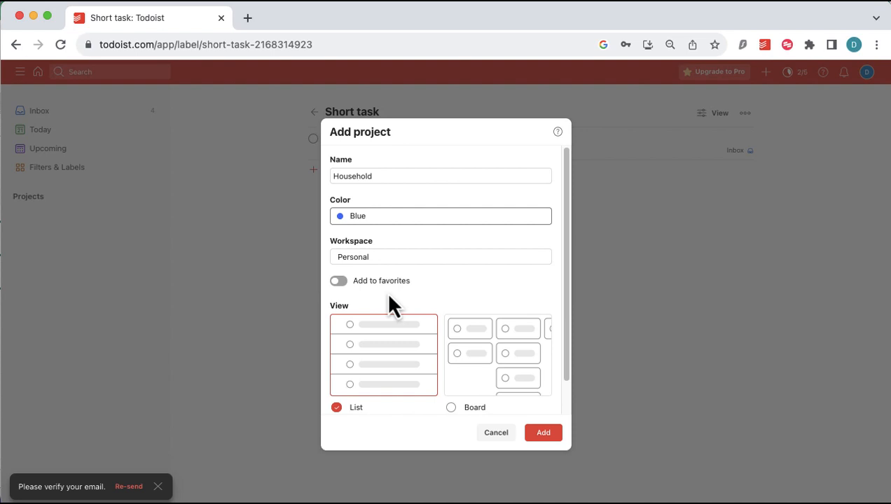
{"action": "left_click", "coordinate": [386, 257]}
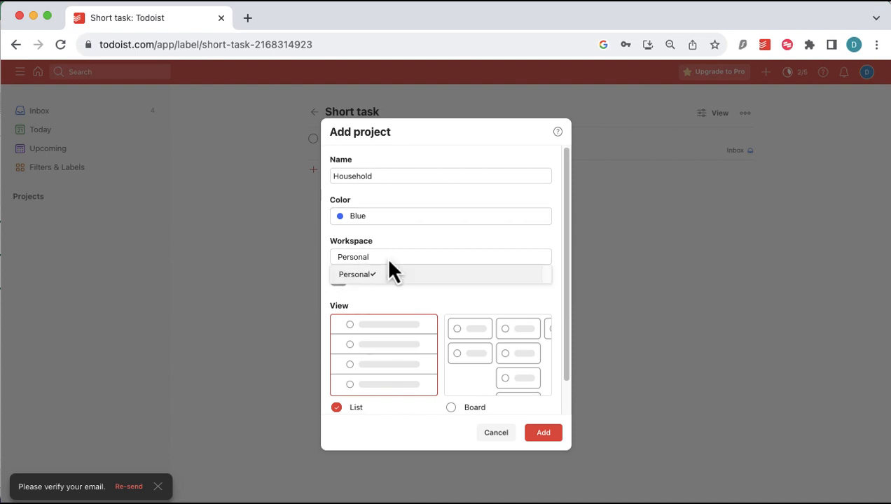
{"action": "left_click", "coordinate": [387, 258]}
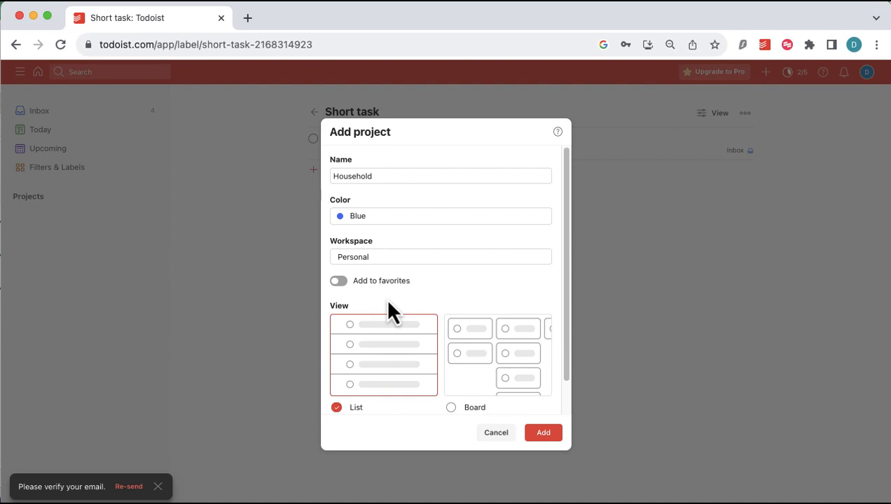
{"action": "left_click", "coordinate": [534, 434]}
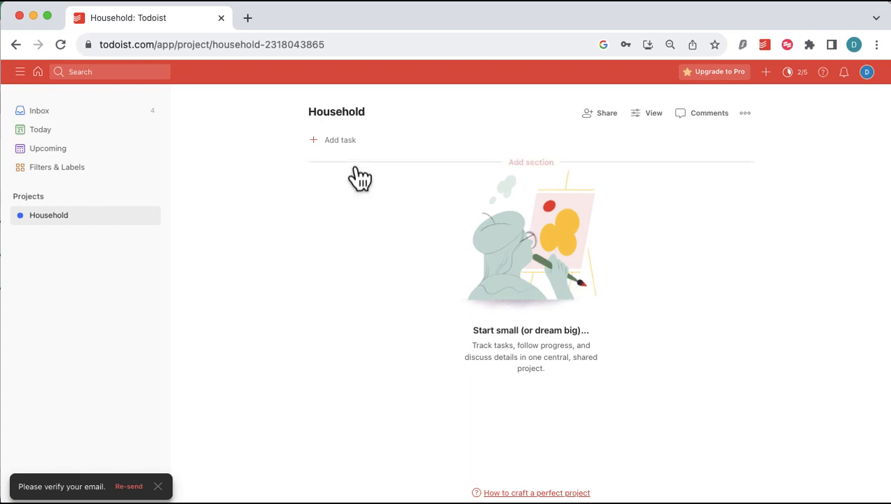
Start a new task in the Household project and add a section named Weekly tasks below it
{"action": "left_click", "coordinate": [342, 141]}
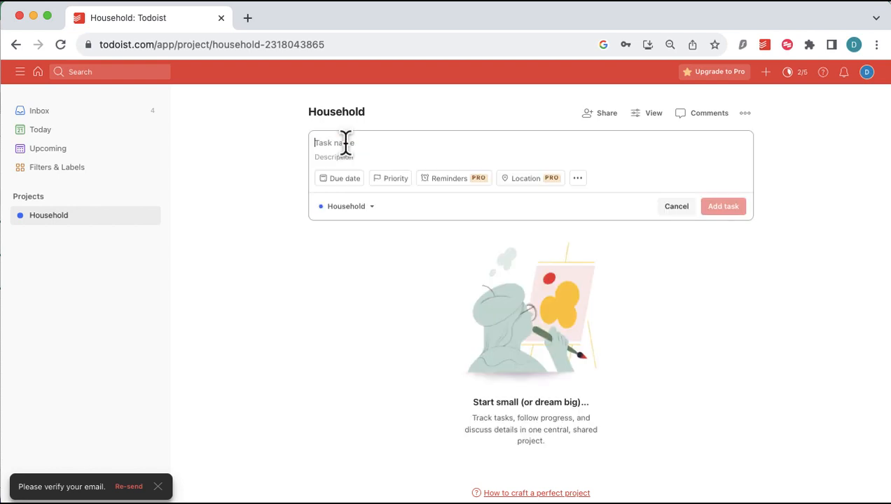
{"action": "mouse_move", "coordinate": [351, 231]}
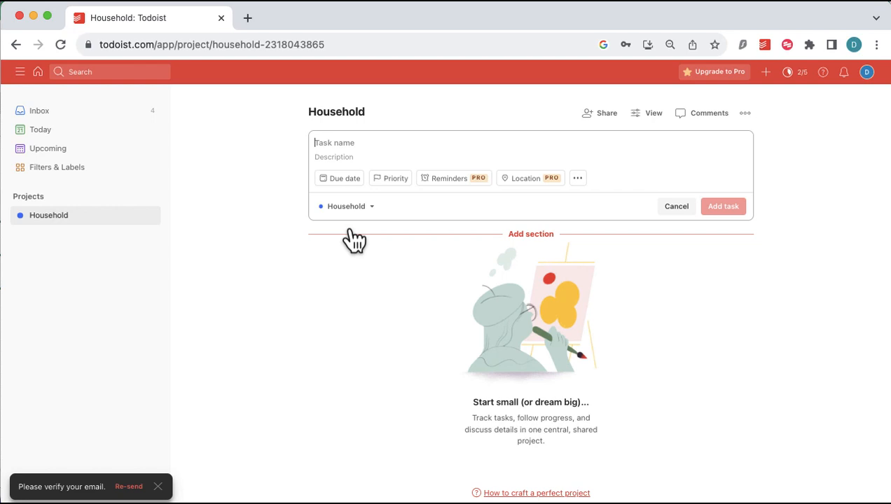
{"action": "left_click", "coordinate": [530, 236]}
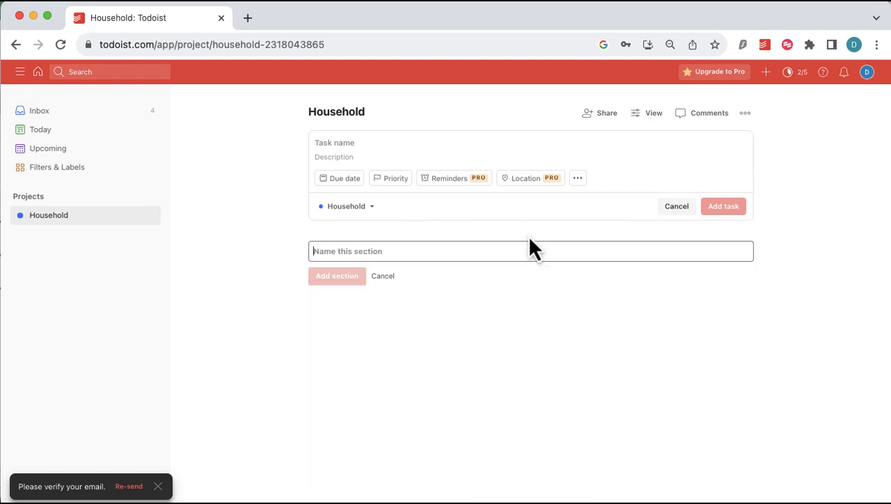
{"action": "type", "text": "Wee"}
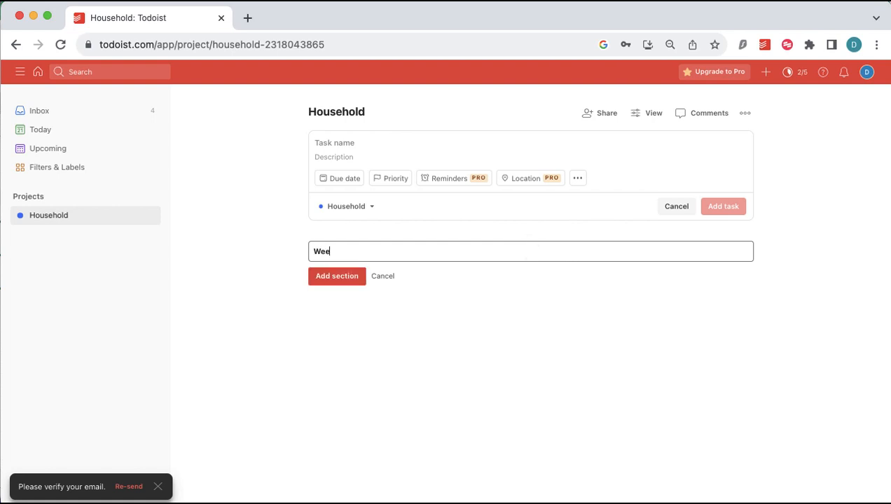
{"action": "type", "text": "kly taska"}
{"action": "key", "text": "BackSpace"}
{"action": "type", "text": "sks"}
{"action": "left_click", "coordinate": [338, 278]}
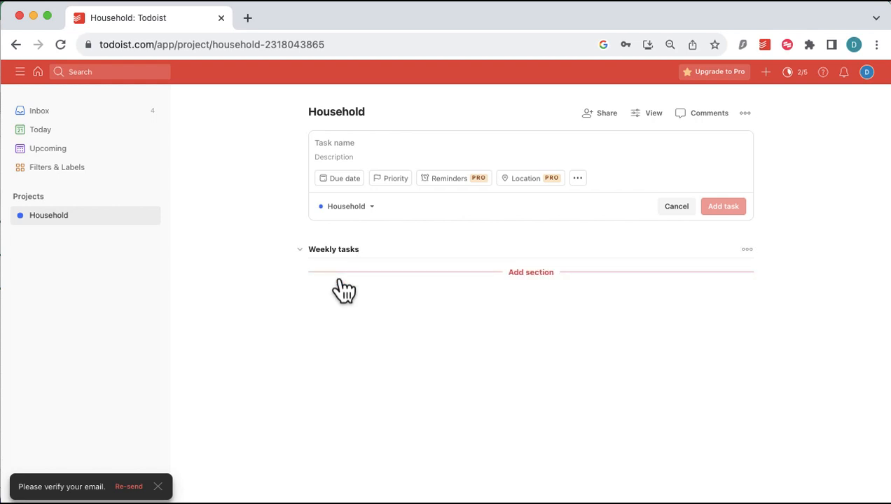
Open the project and section choices for the new task in Household
{"action": "left_click", "coordinate": [371, 207]}
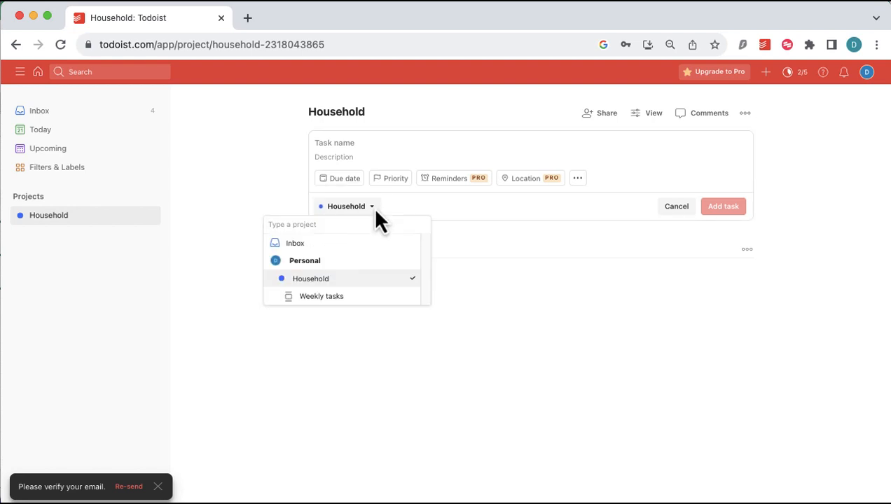